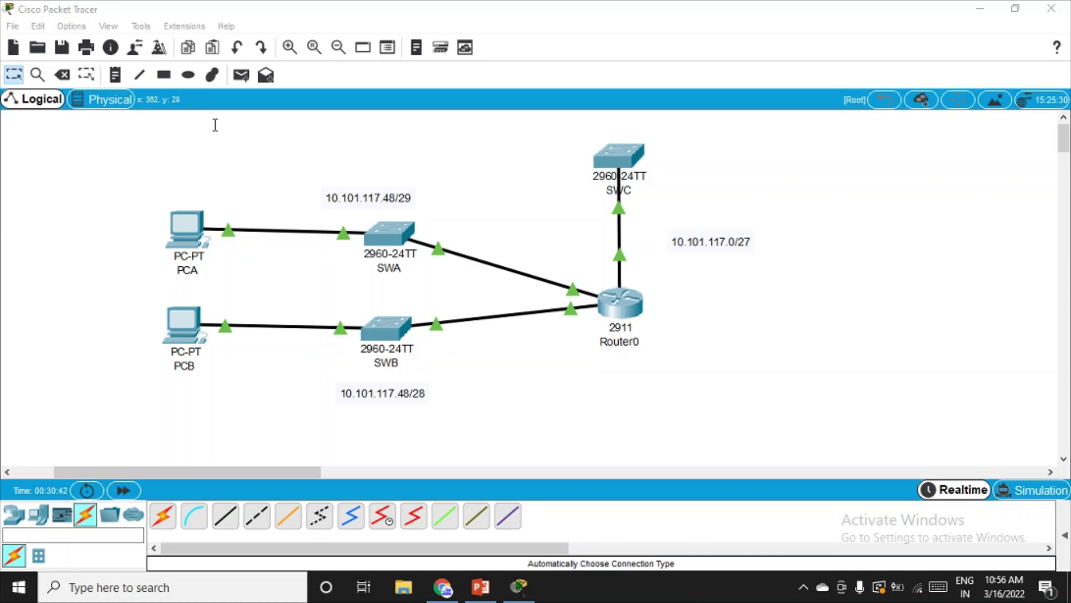
- Draw outline ellipses around the PCB–SWB subnet and the SWC 10.101.117.0/27 subnet
{"action": "left_click", "coordinate": [189, 75]}
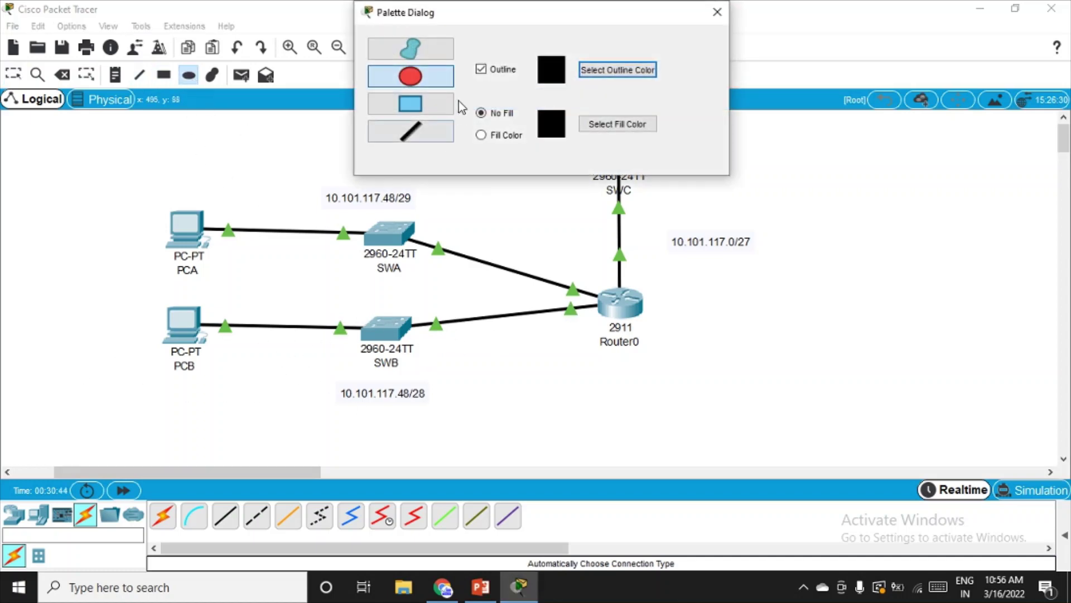
{"action": "left_click", "coordinate": [718, 13]}
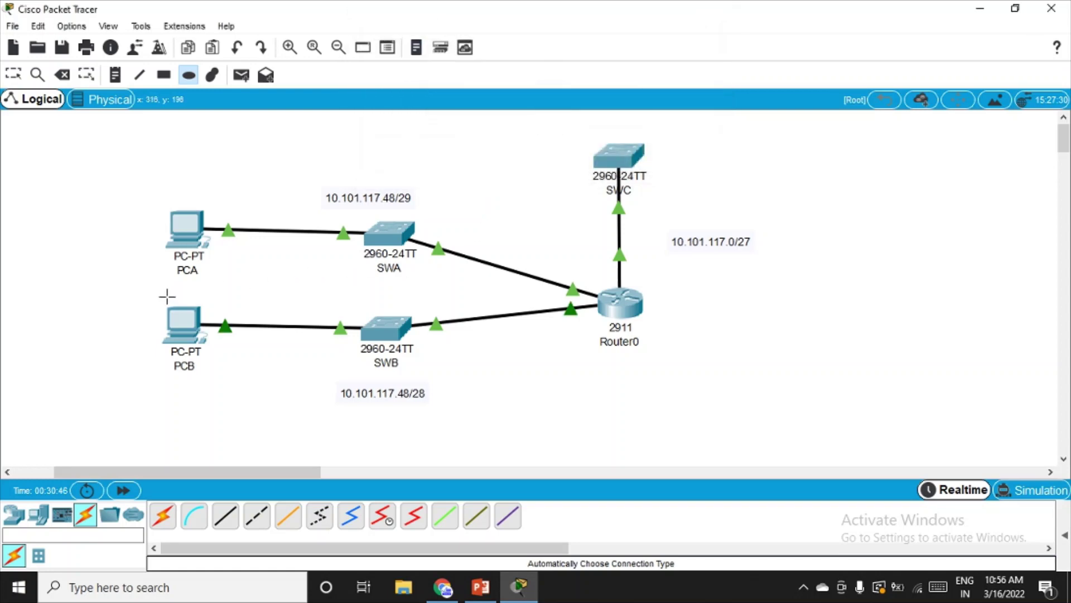
{"action": "left_click_drag", "start_coordinate": [156, 286], "coordinate": [535, 431]}
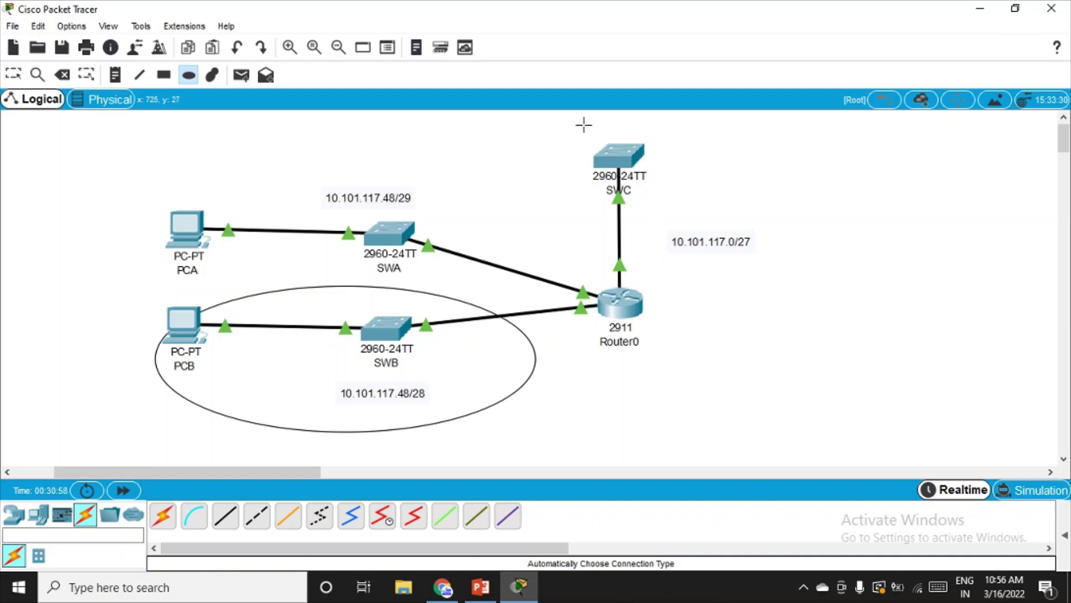
{"action": "left_click_drag", "start_coordinate": [581, 124], "coordinate": [778, 278]}
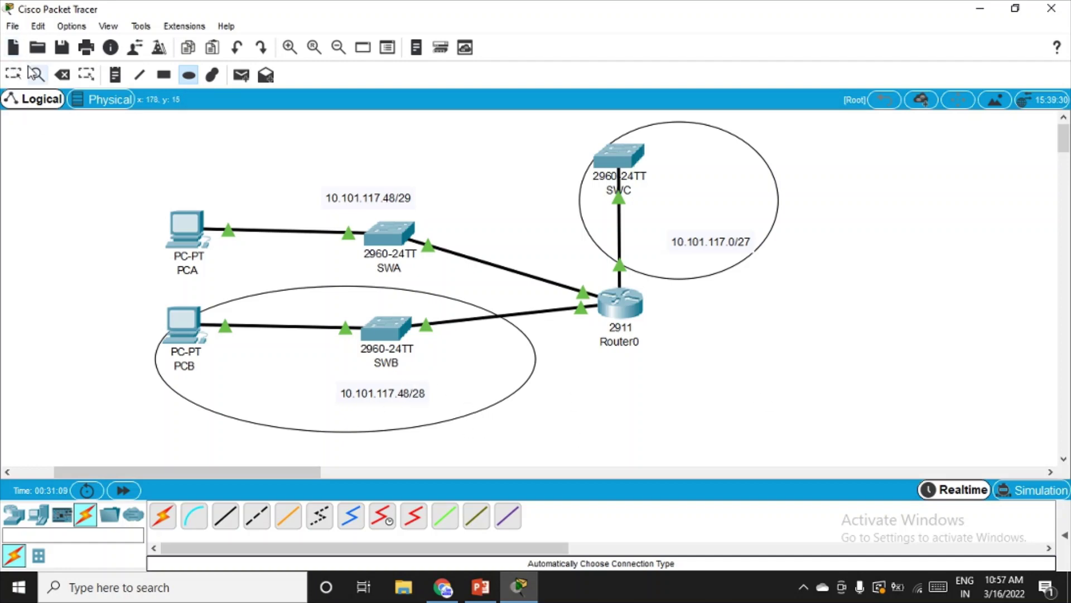
{"action": "key", "text": "Escape"}
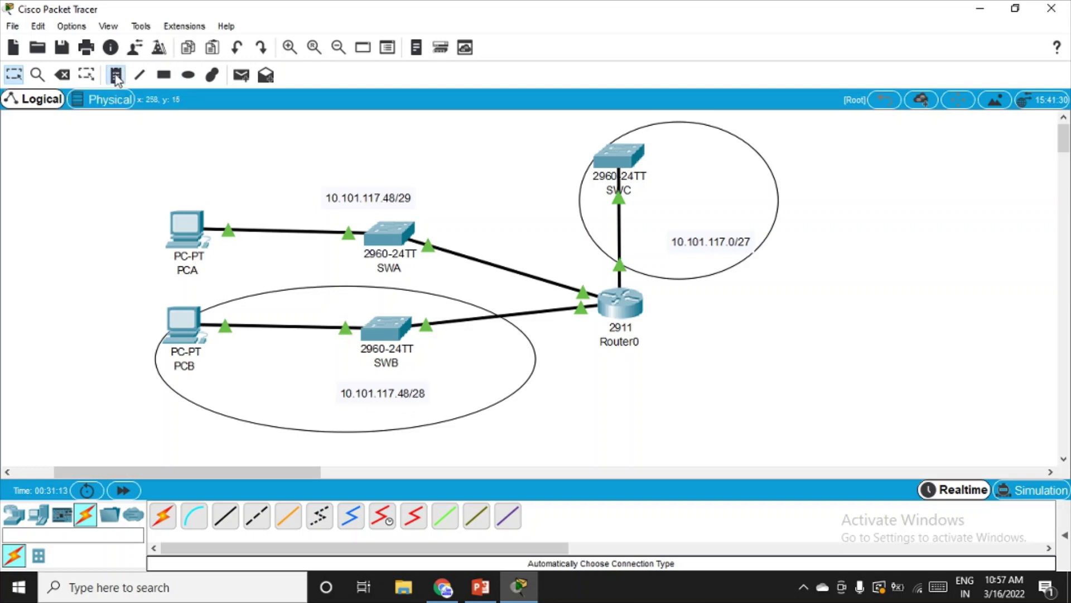
- Edit the SWB subnet note so 10.101.117.48/28 becomes 10.101.117.32/28
{"action": "left_click", "coordinate": [115, 75]}
{"action": "left_click", "coordinate": [409, 398]}
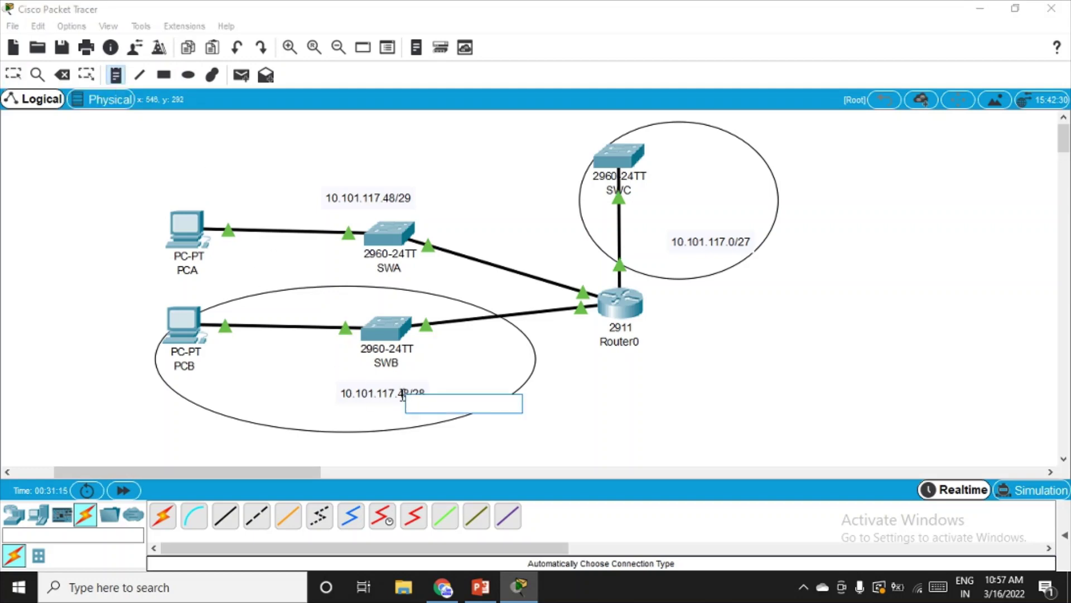
{"action": "left_click", "coordinate": [393, 388]}
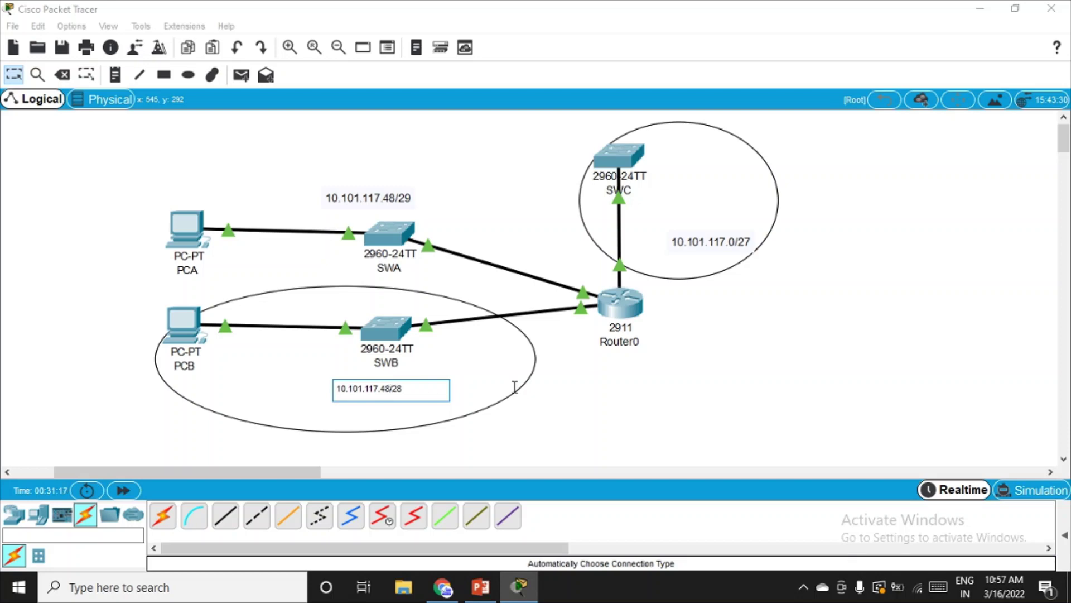
{"action": "key", "text": "BackSpace"}
{"action": "key", "text": "BackSpace"}
{"action": "type", "text": "32"}
{"action": "left_click", "coordinate": [24, 74]}
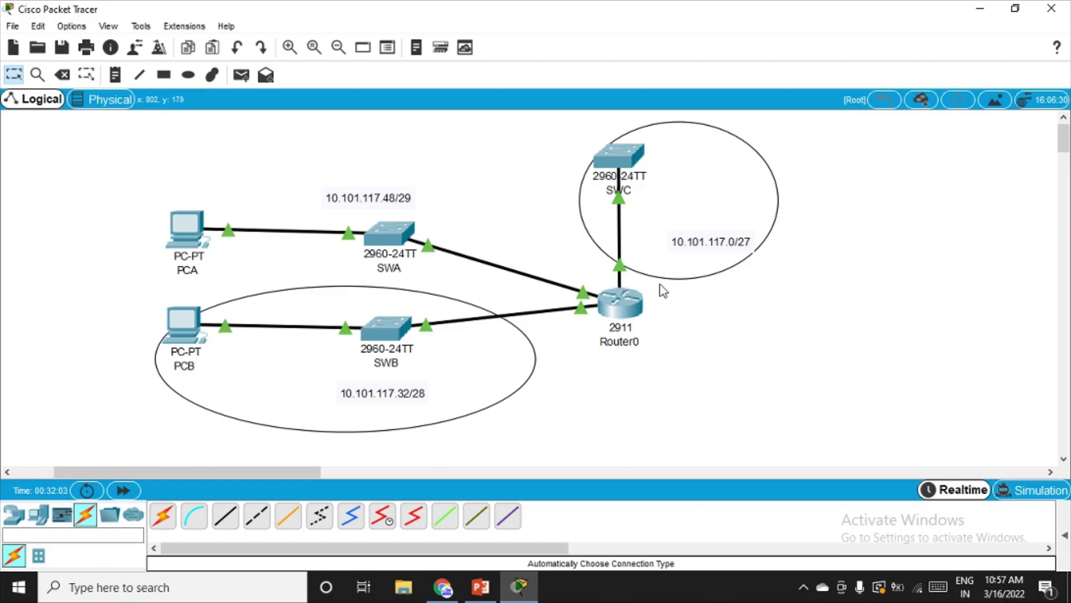
- Add network 10.101.117.0 to Router0's RIP settings
{"action": "left_click", "coordinate": [626, 304]}
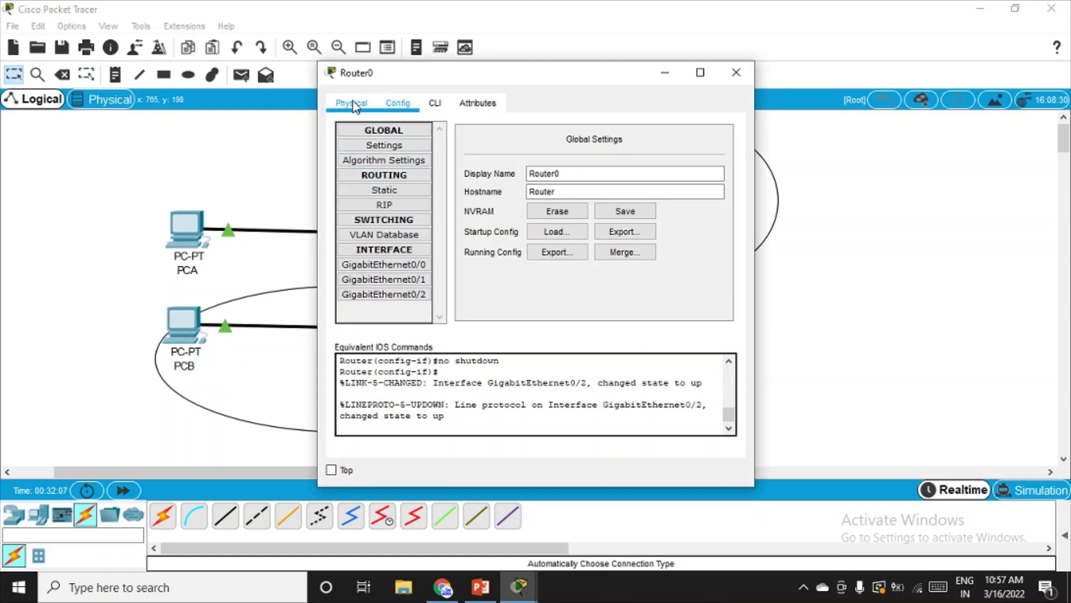
{"action": "left_click", "coordinate": [395, 206]}
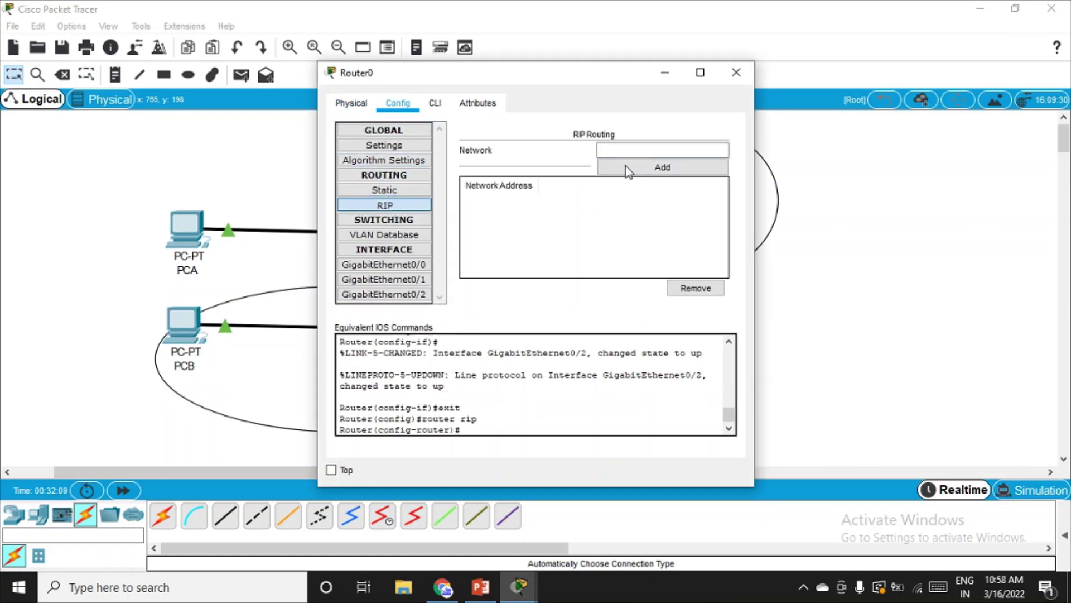
{"action": "left_click", "coordinate": [632, 150]}
{"action": "left_click_drag", "start_coordinate": [622, 78], "coordinate": [435, 120]}
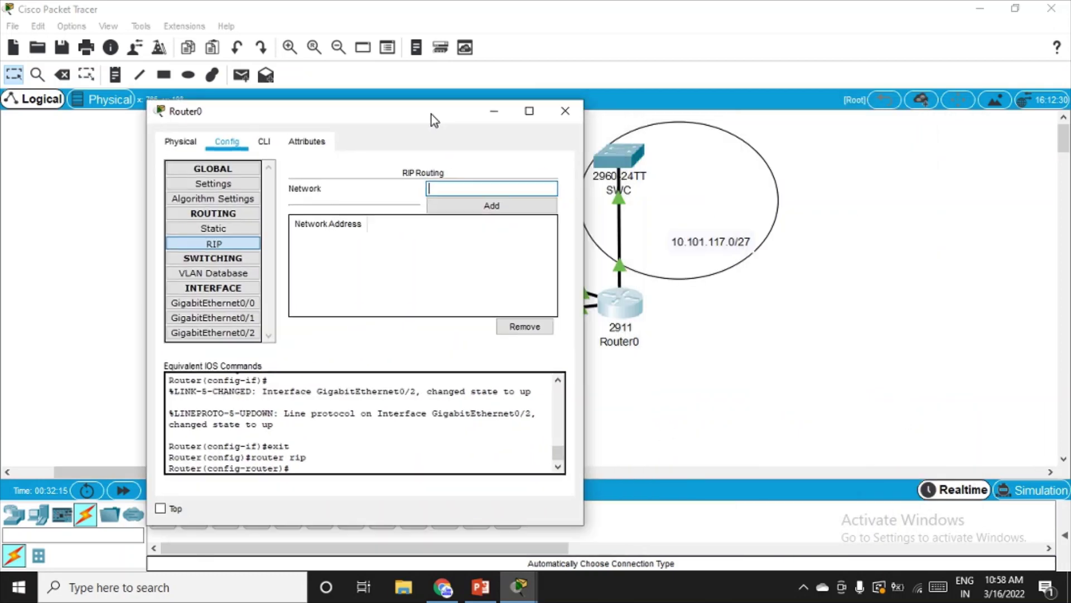
{"action": "left_click", "coordinate": [543, 188]}
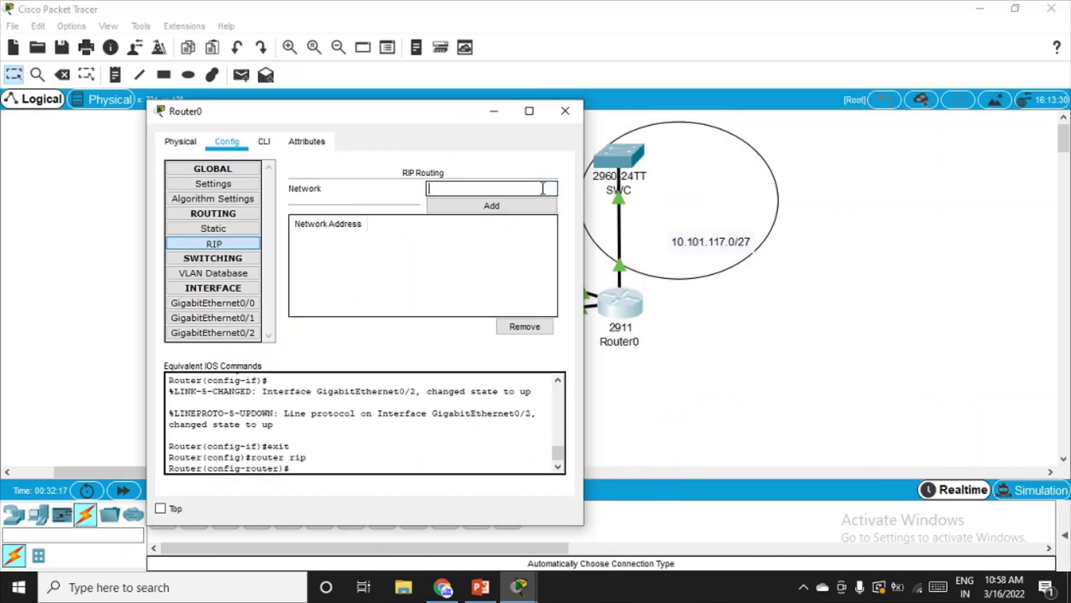
{"action": "type", "text": "10.101.117.0"}
{"action": "left_click", "coordinate": [488, 206]}
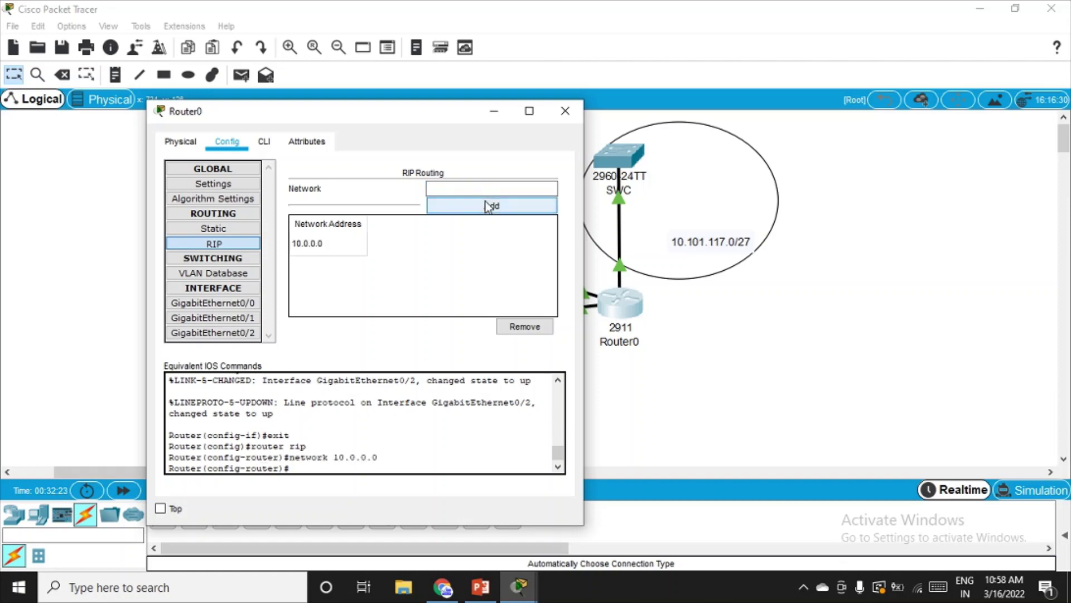
- Add RIP network 10.101.117.32 instead of 10.101.117.48, then close Router0's window
{"action": "left_click_drag", "start_coordinate": [400, 115], "coordinate": [767, 120]}
{"action": "type", "text": "1"}
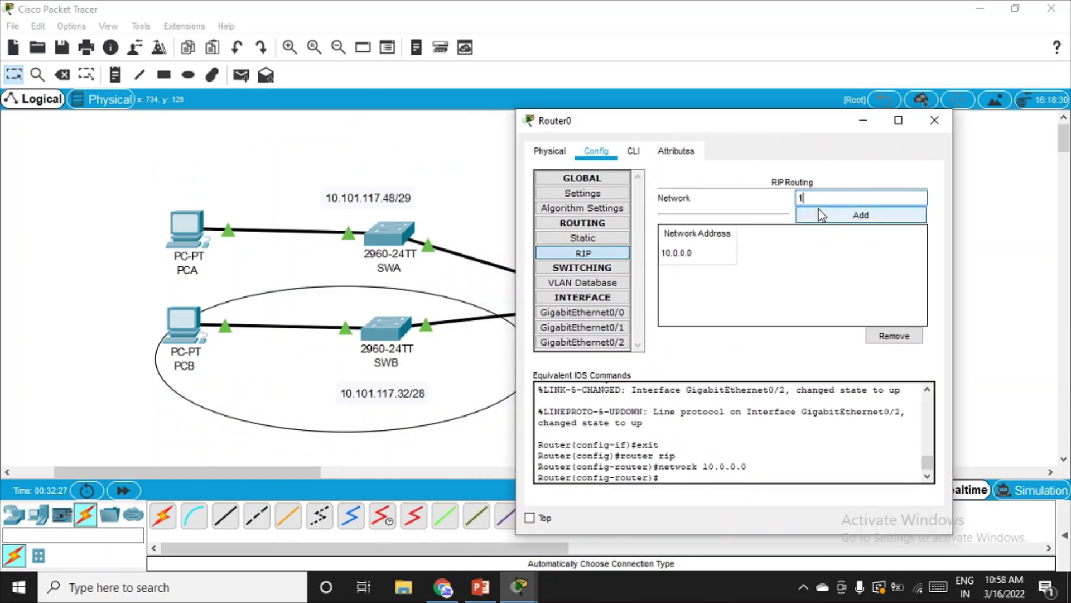
{"action": "type", "text": "0.101.117.48"}
{"action": "left_click", "coordinate": [820, 215]}
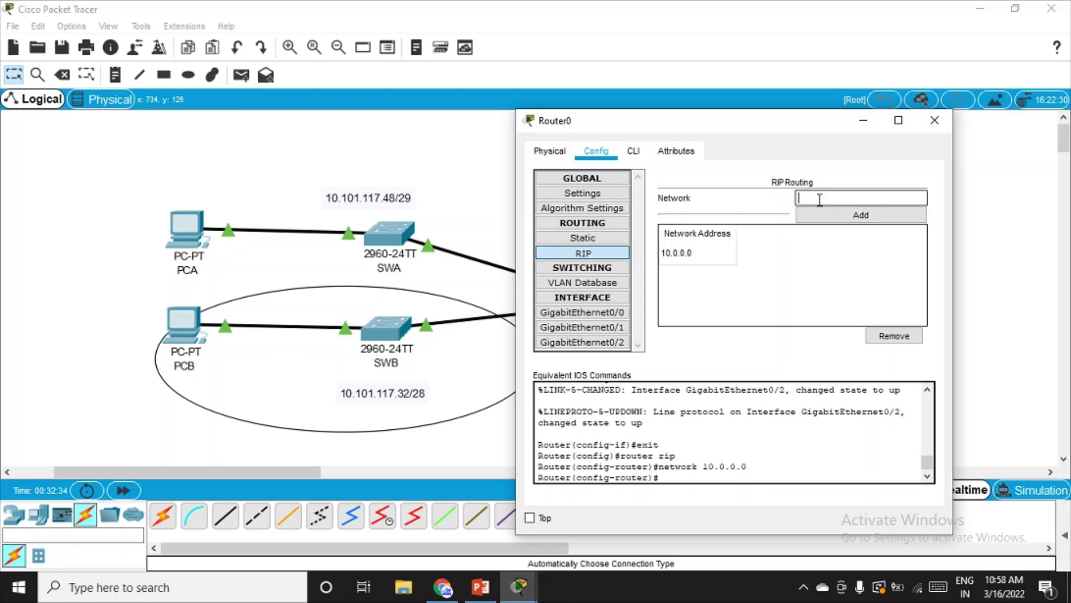
{"action": "type", "text": "10.101.117.32"}
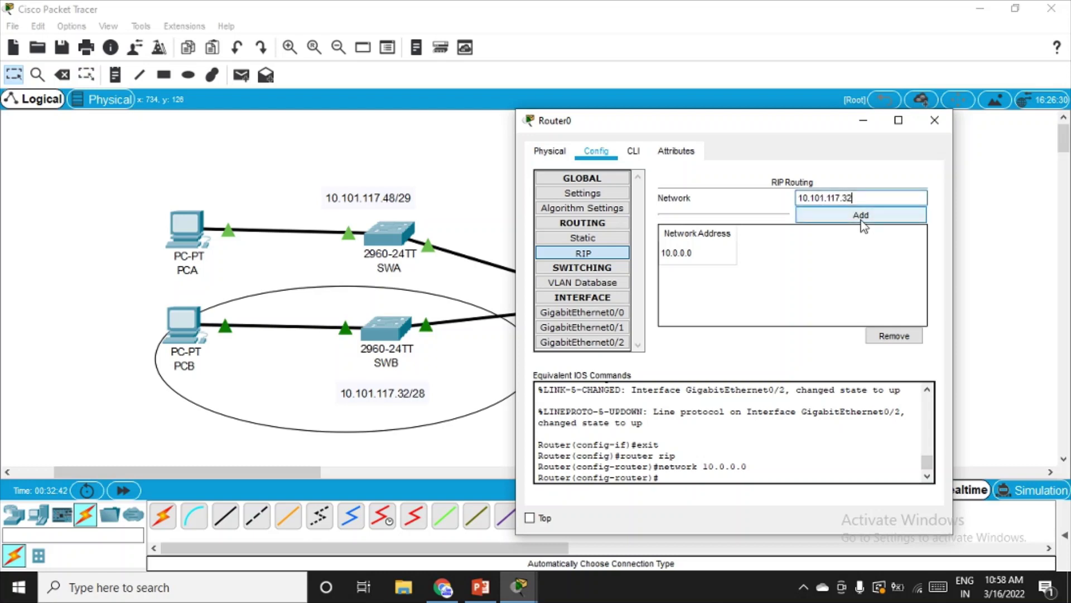
{"action": "left_click", "coordinate": [862, 219]}
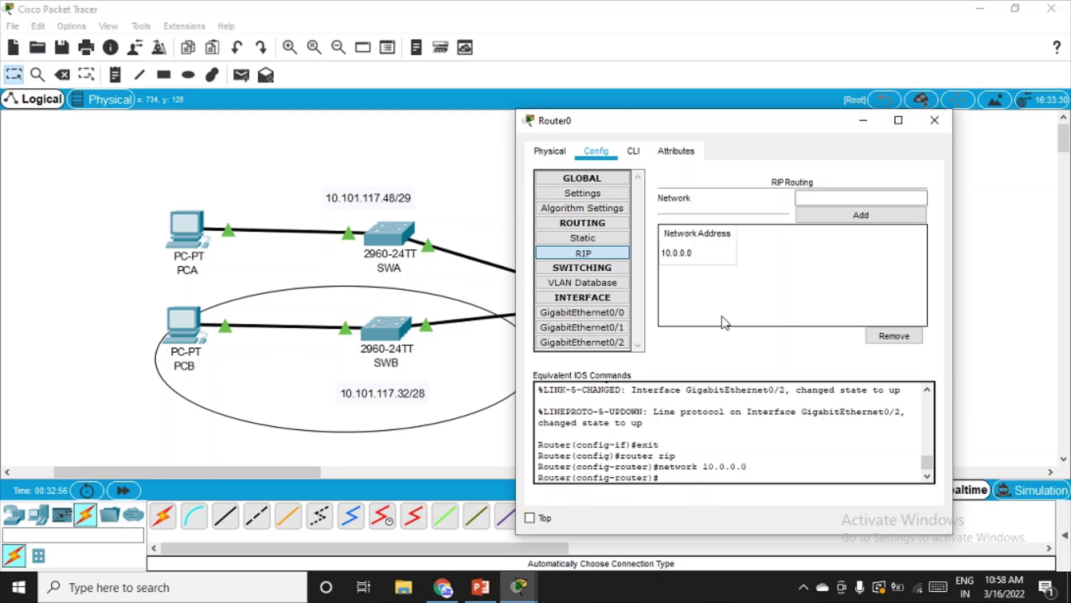
{"action": "left_click", "coordinate": [934, 120]}
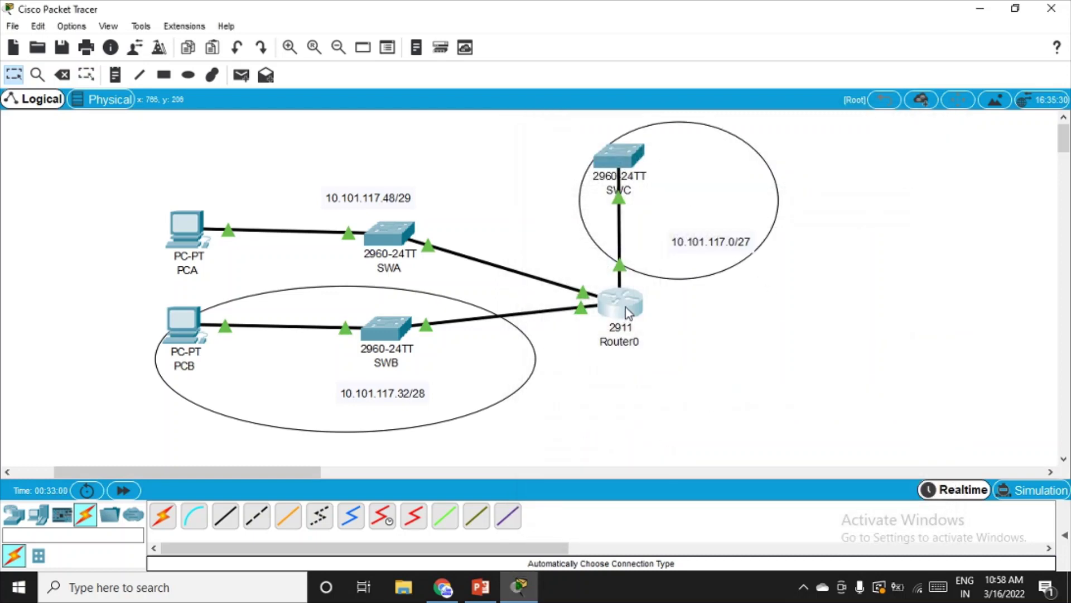
{"action": "mouse_move", "coordinate": [625, 311]}
{"action": "mouse_move", "coordinate": [606, 160]}
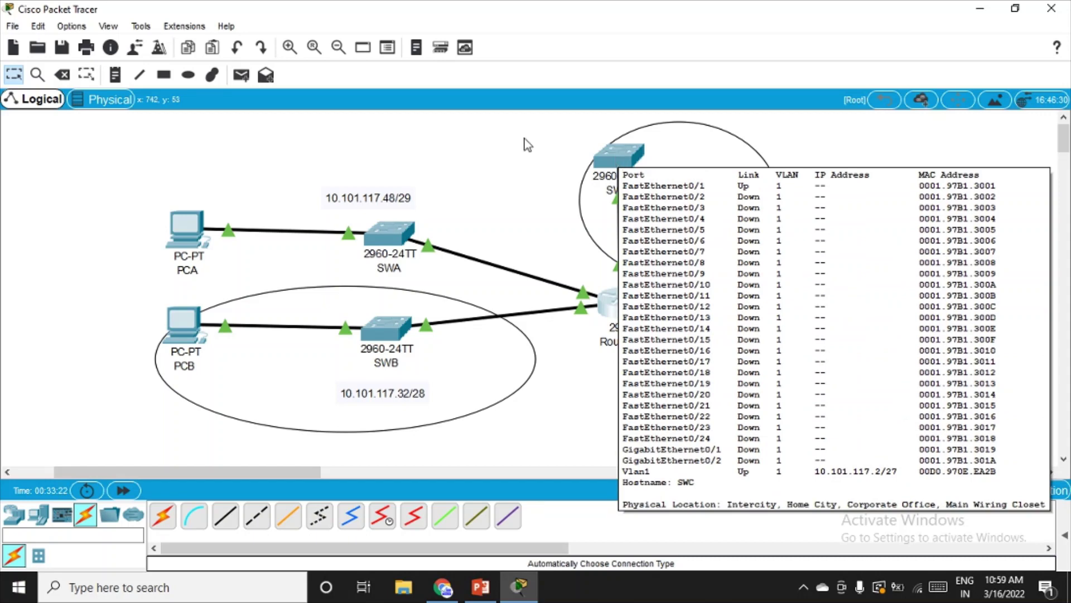
{"action": "mouse_move", "coordinate": [381, 236]}
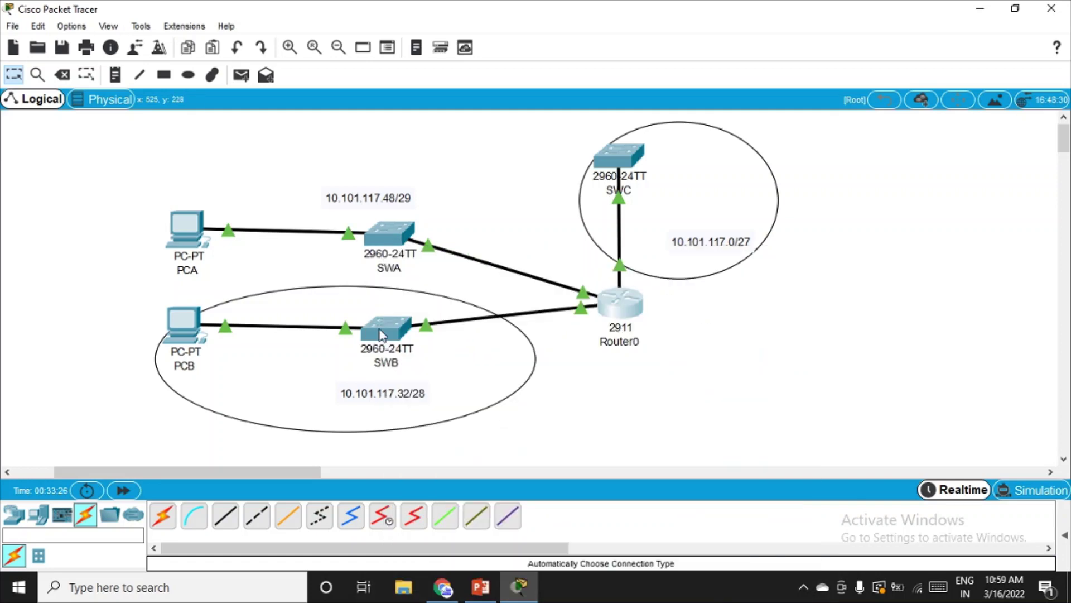
- Exit RIP configuration in Router0's command line with the exit command
{"action": "mouse_move", "coordinate": [381, 335]}
{"action": "left_click", "coordinate": [620, 310]}
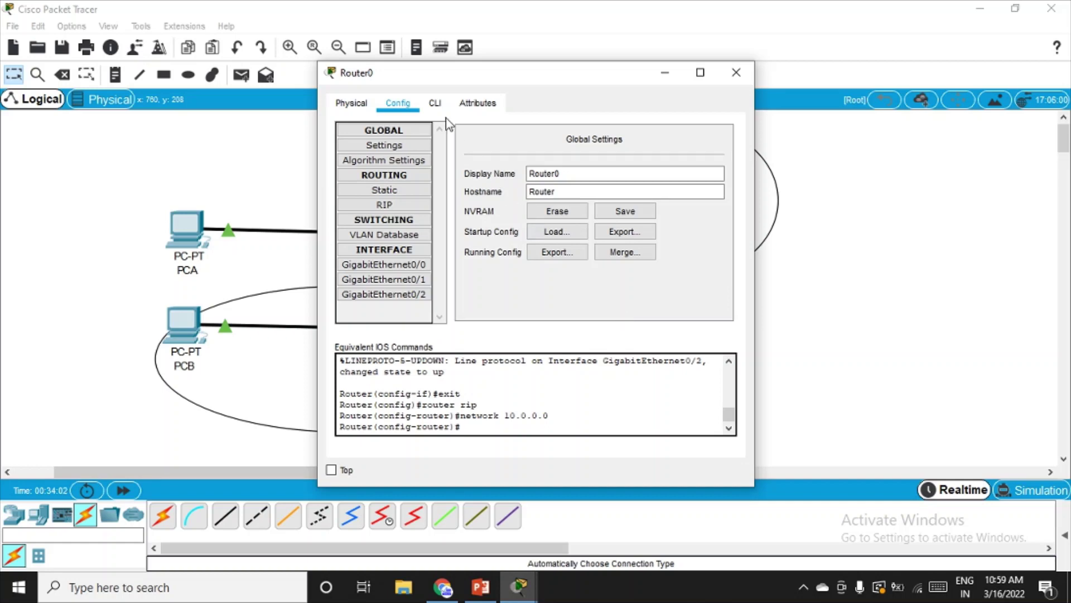
{"action": "left_click", "coordinate": [435, 103]}
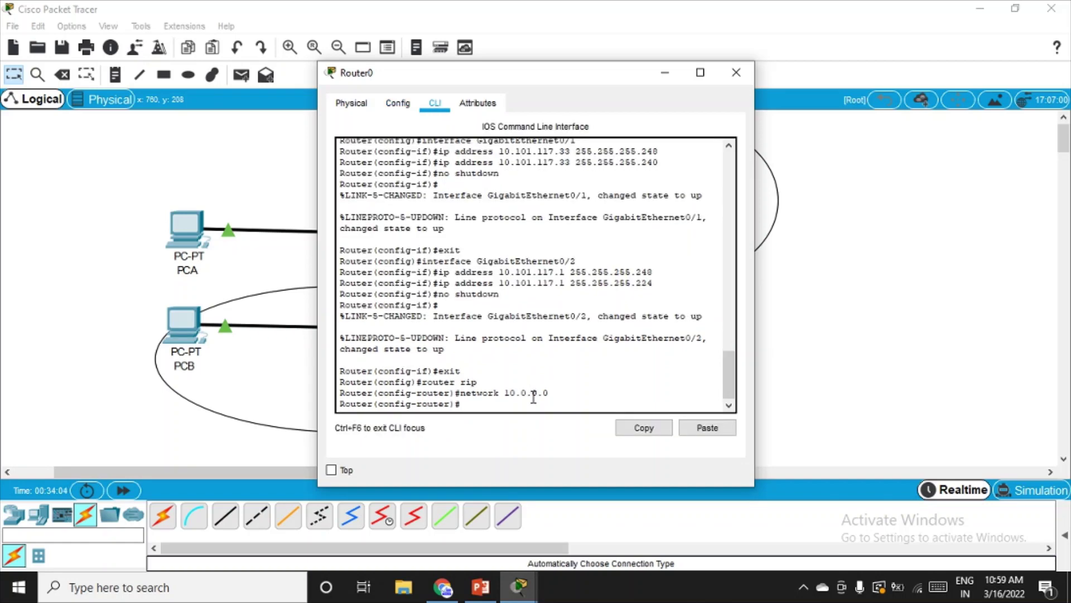
{"action": "type", "text": "exit"}
{"action": "key", "text": "Return"}
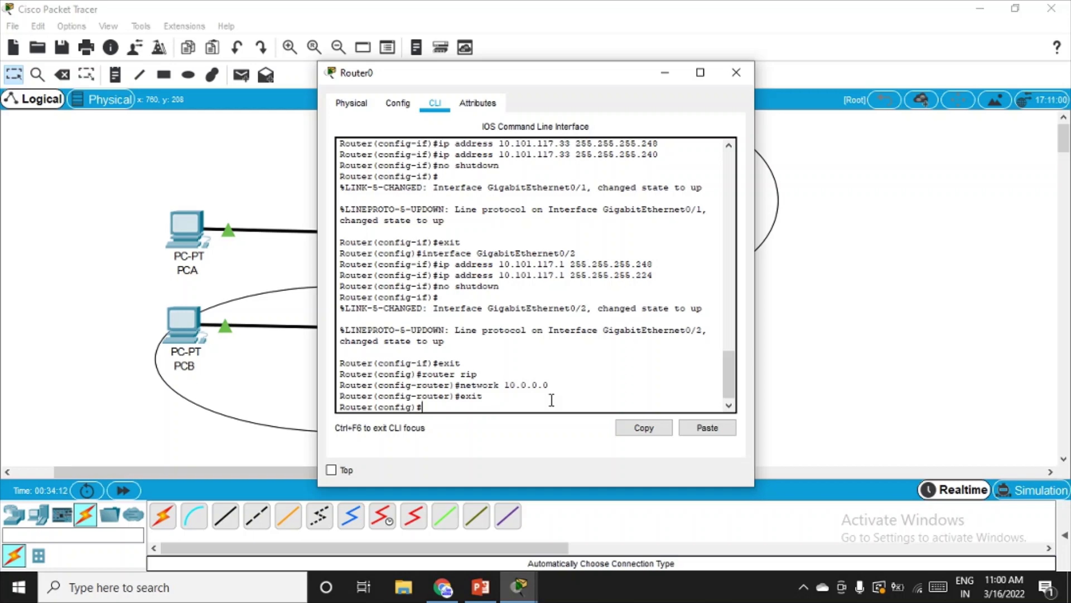
- Begin the entry 'access-list 199 permit tcp' at the global config prompt
{"action": "type", "text": "access--list"}
{"action": "key", "text": "BackSpace"}
{"action": "key", "text": "BackSpace"}
{"action": "key", "text": "BackSpace"}
{"action": "key", "text": "BackSpace"}
{"action": "key", "text": "BackSpace"}
{"action": "type", "text": "list 199"}
{"action": "type", "text": "p"}
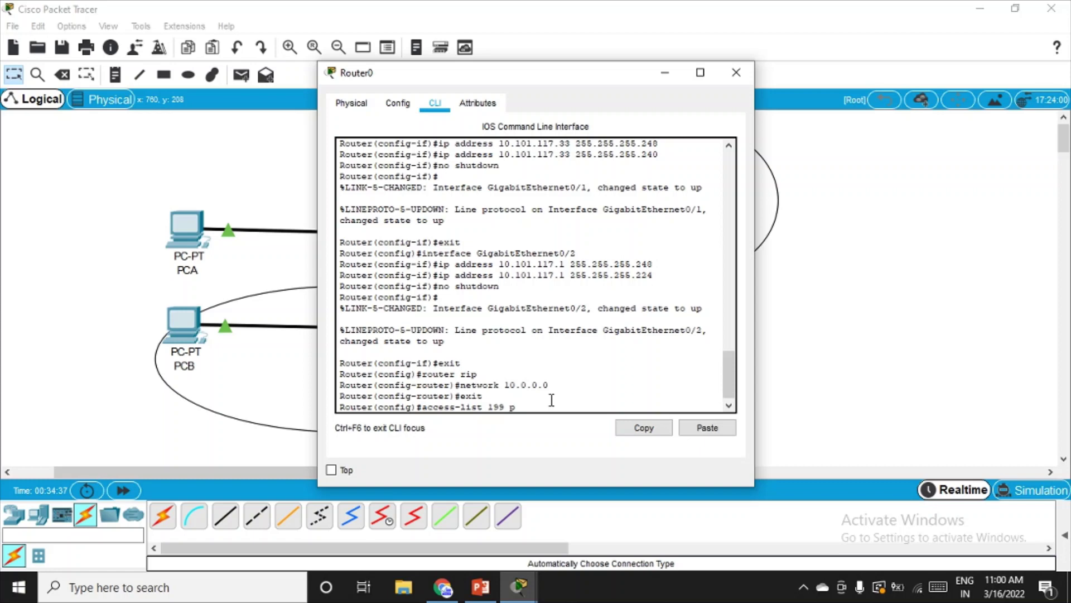
{"action": "type", "text": "ermit tcp"}
{"action": "left_click_drag", "start_coordinate": [566, 74], "coordinate": [707, 58]}
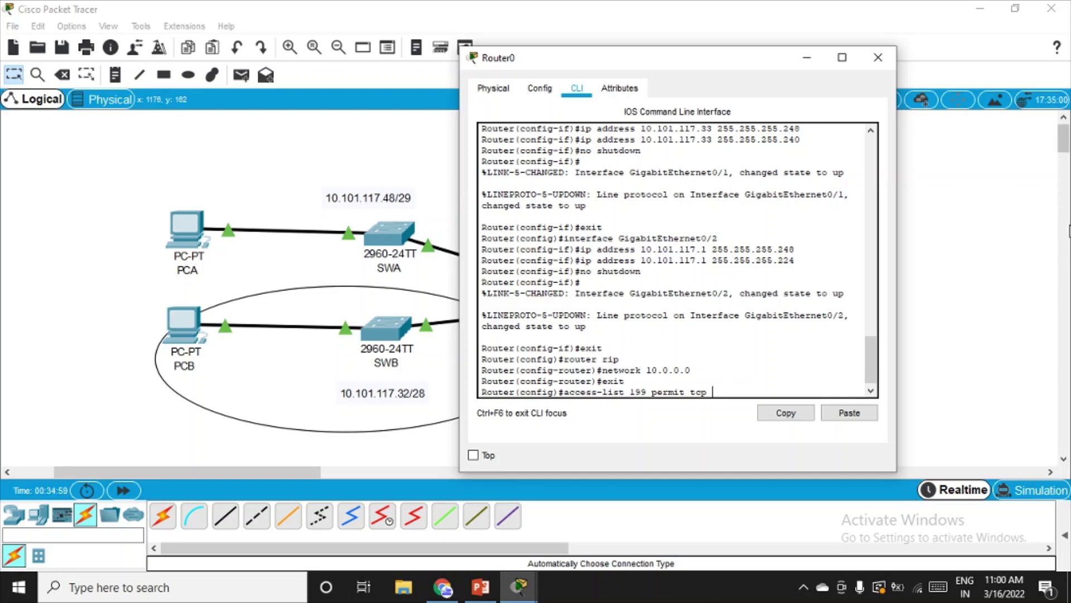
- Append source 10.101.117.32 with wildcard 0.0.0.15 to the access-list 199 line
{"action": "type", "text": "10.101.117.32"}
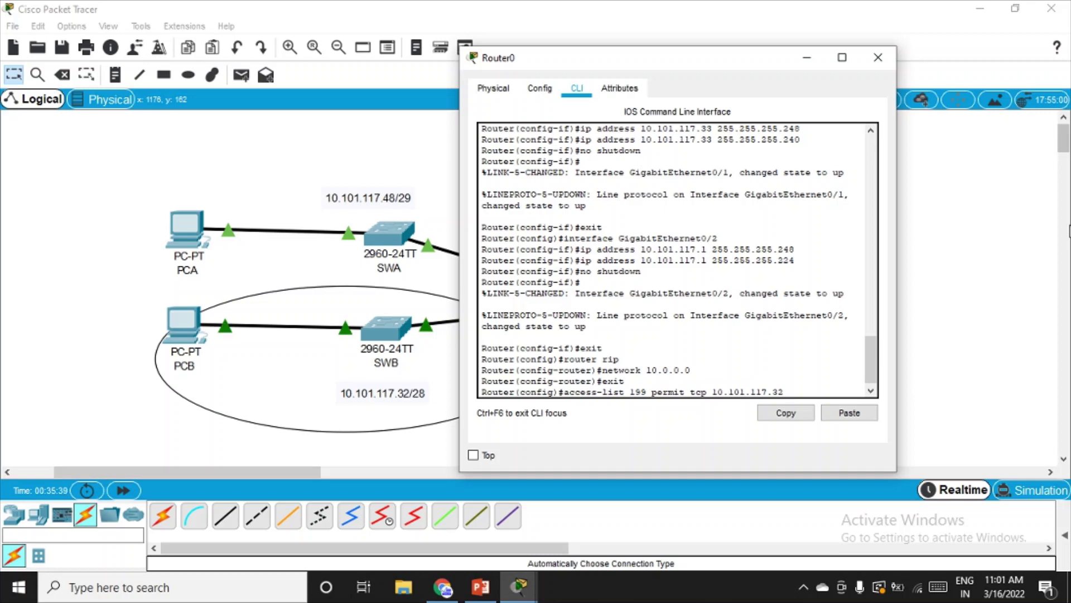
{"action": "type", "text": "0"}
{"action": "type", "text": ".0.."}
{"action": "key", "text": "BackSpace"}
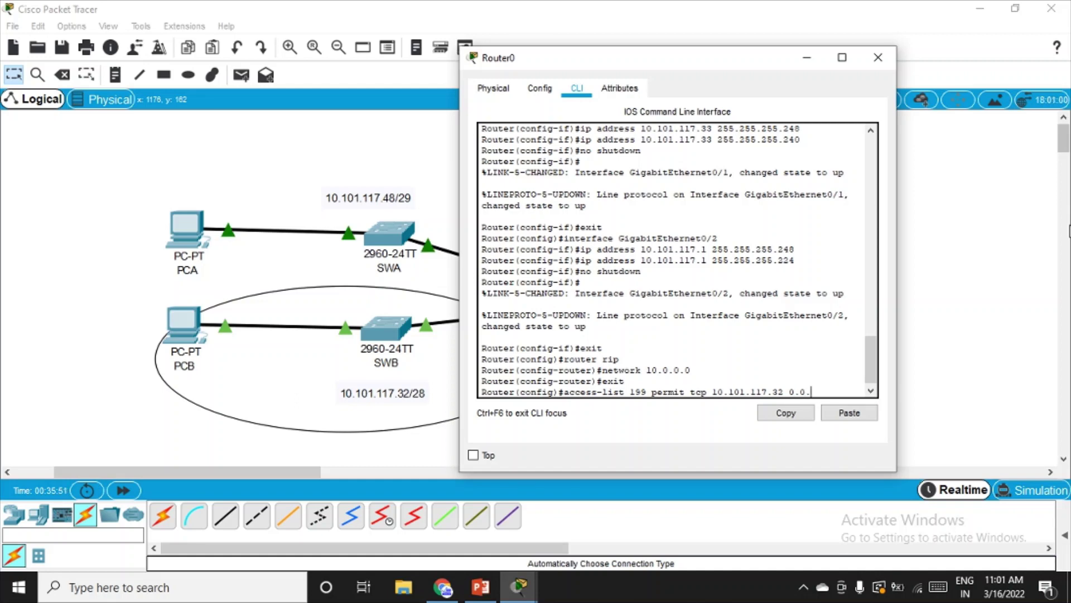
{"action": "type", "text": "0.15"}
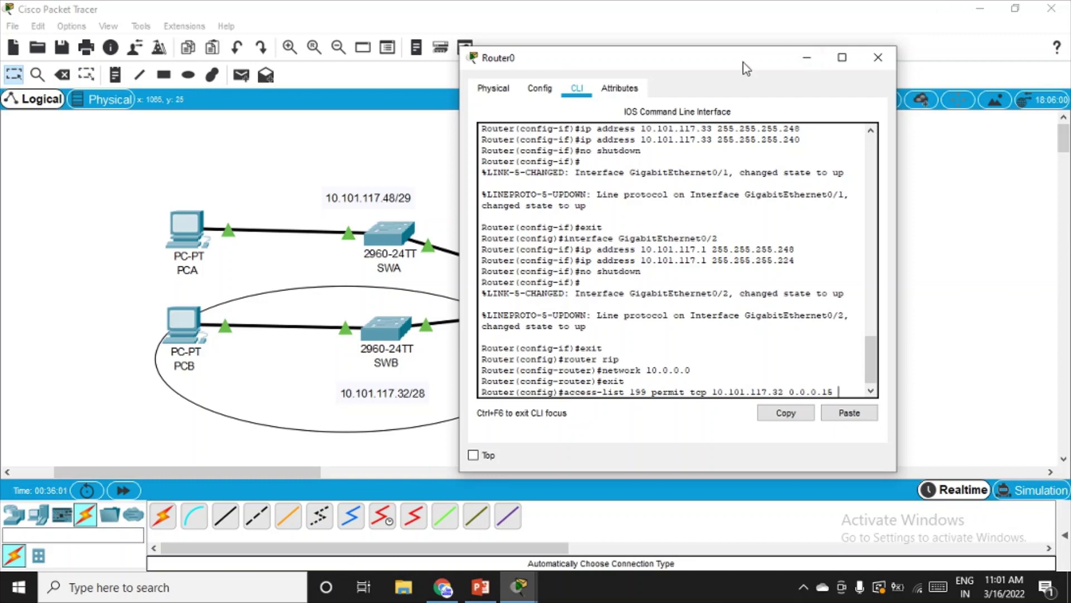
- Append destination 10.101.117.0 0.0.0.31 eq 22 to the pending access-list command
{"action": "left_click_drag", "start_coordinate": [746, 64], "coordinate": [400, 106]}
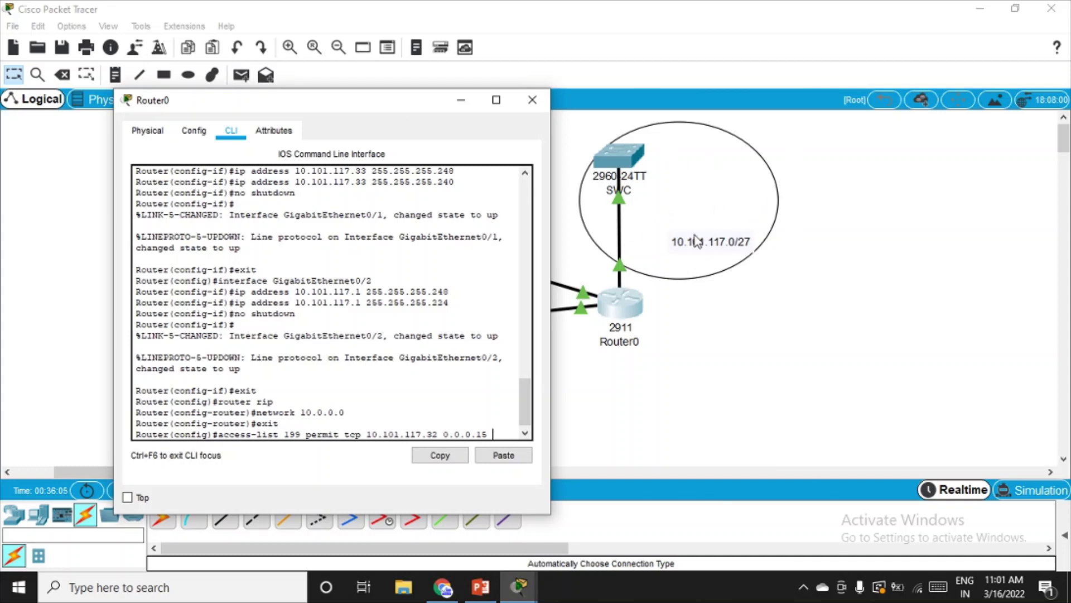
{"action": "scroll", "coordinate": [520, 417], "scroll_direction": "down", "scroll_amount": 1}
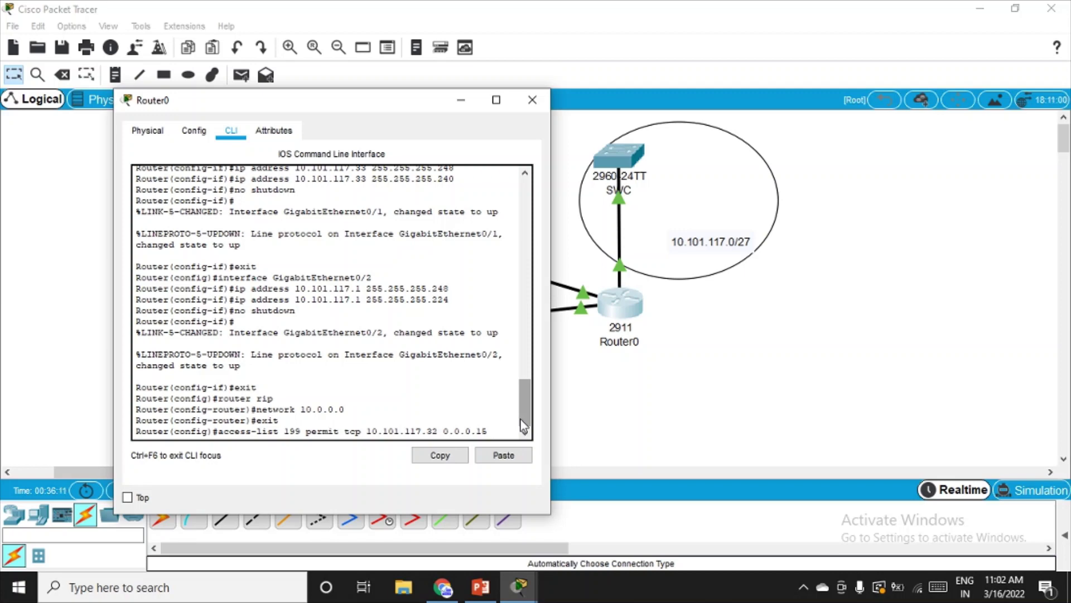
{"action": "type", "text": "10.101."}
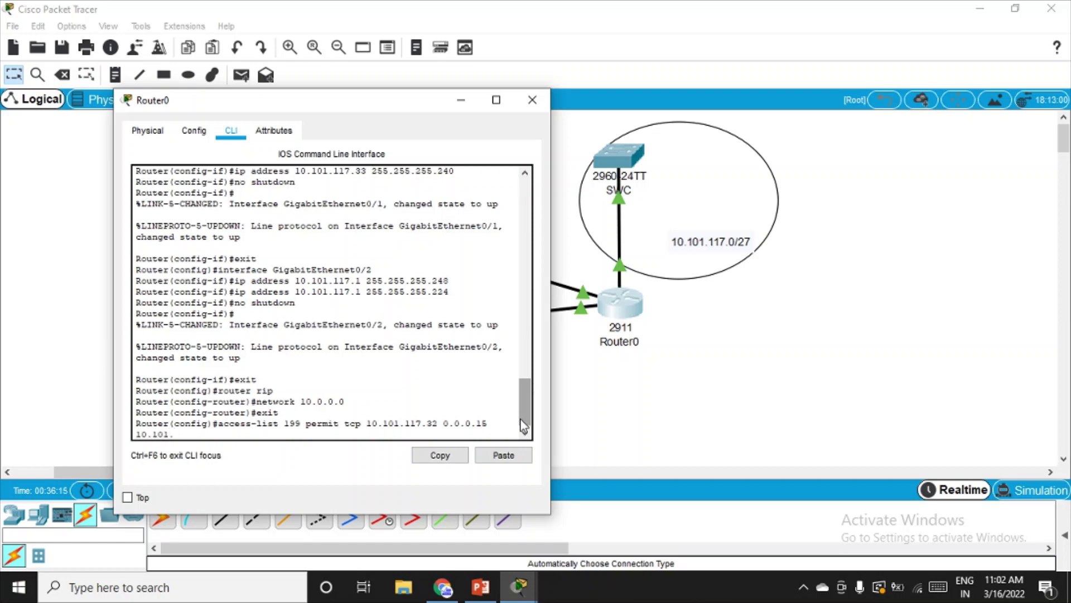
{"action": "type", "text": "117.0"}
{"action": "type", "text": "0.0.0.31 eq 22"}
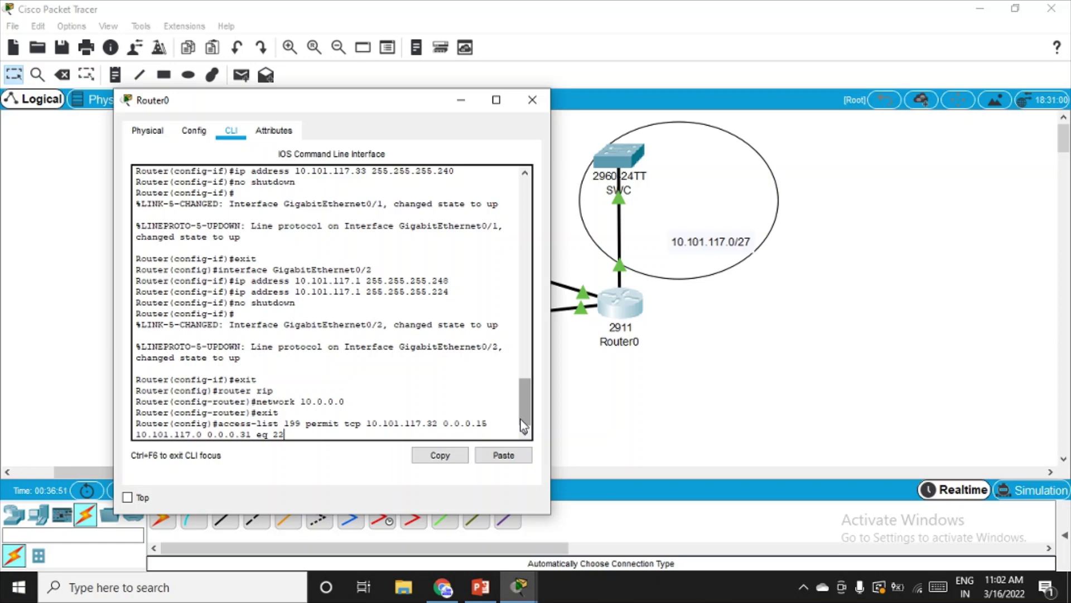
- Submit the access-list 199 rule permitting TCP port 22 from 10.101.117.32/28 to 10.101.117.0/27
{"action": "left_click_drag", "start_coordinate": [383, 108], "coordinate": [618, 116]}
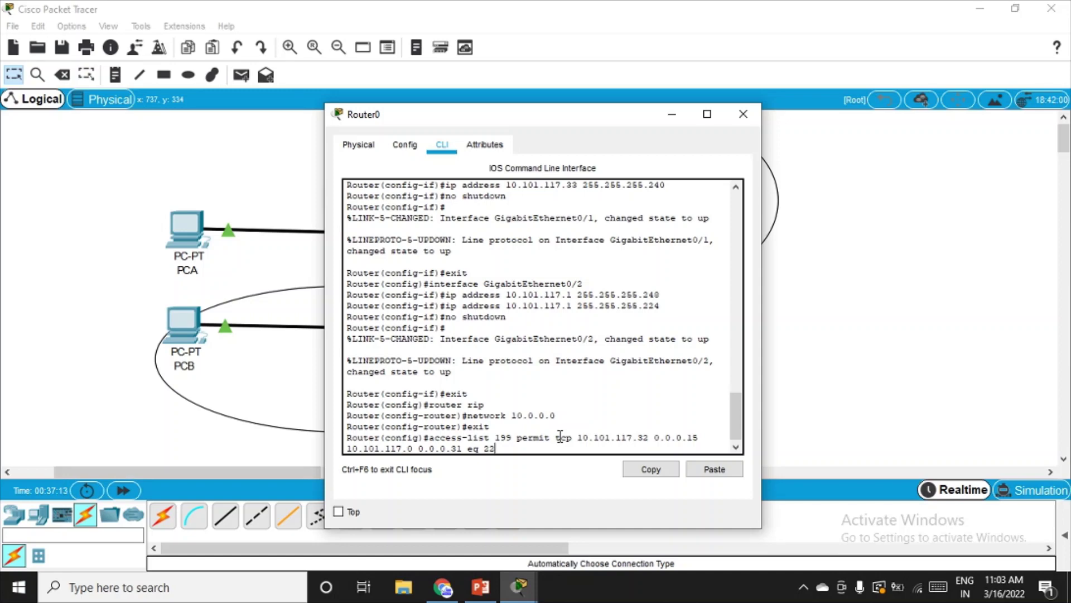
{"action": "key", "text": "Return"}
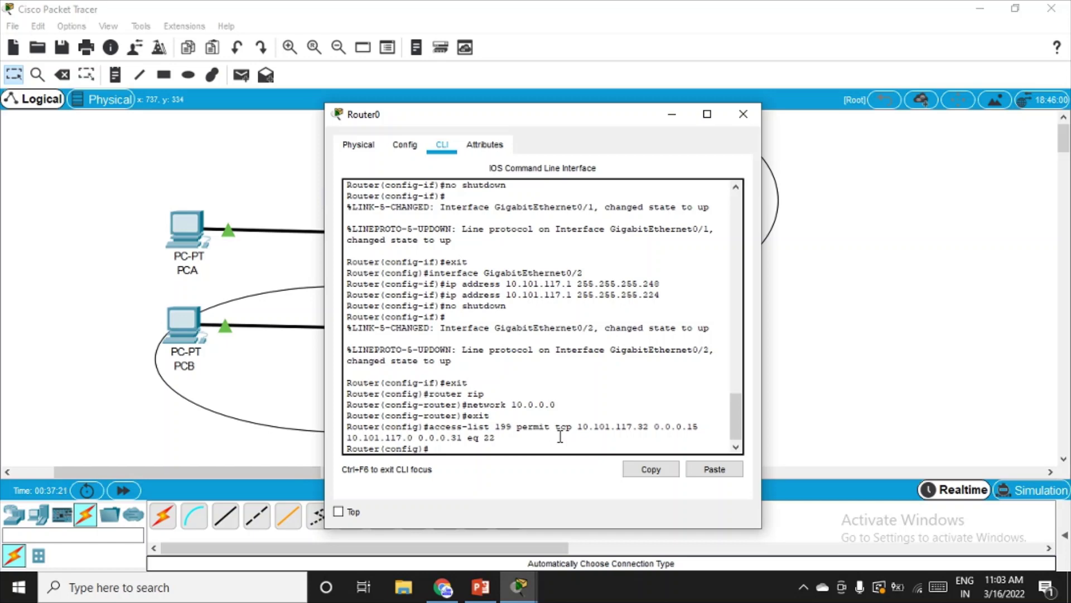
- Enter 'access-list 199 permit any any', which Router0 rejects as invalid input
{"action": "type", "text": "access-list"}
{"action": "type", "text": "199 permit any an"}
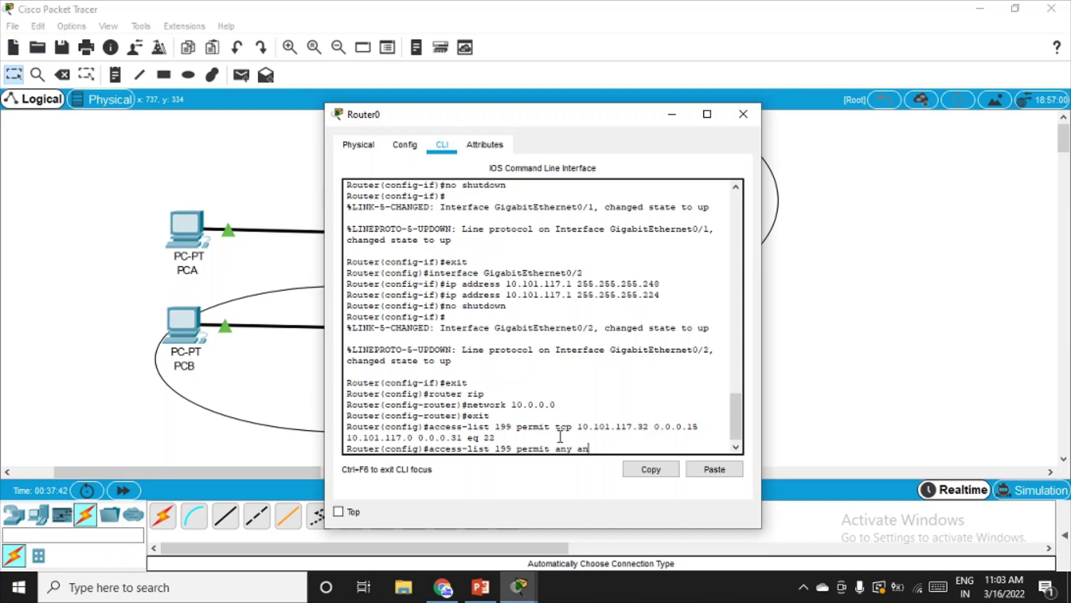
{"action": "type", "text": "ny"}
{"action": "key", "text": "BackSpace"}
{"action": "key", "text": "BackSpace"}
{"action": "type", "text": "y"}
{"action": "key", "text": "Return"}
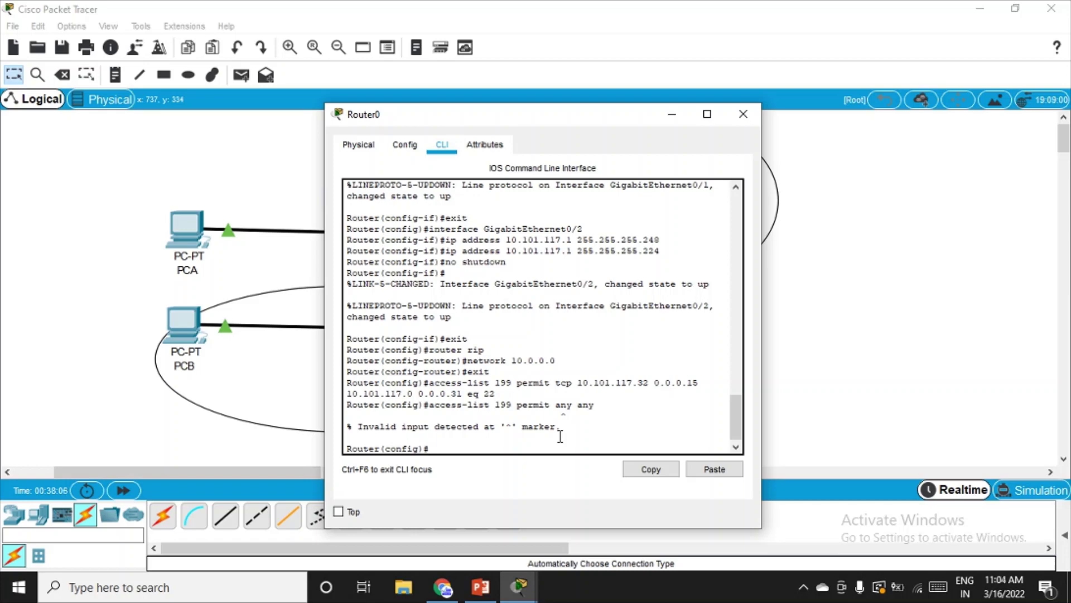
- Recall the last command and insert icmp, adding 'access-list 199 permit icmp any any'
{"action": "key", "text": "Up"}
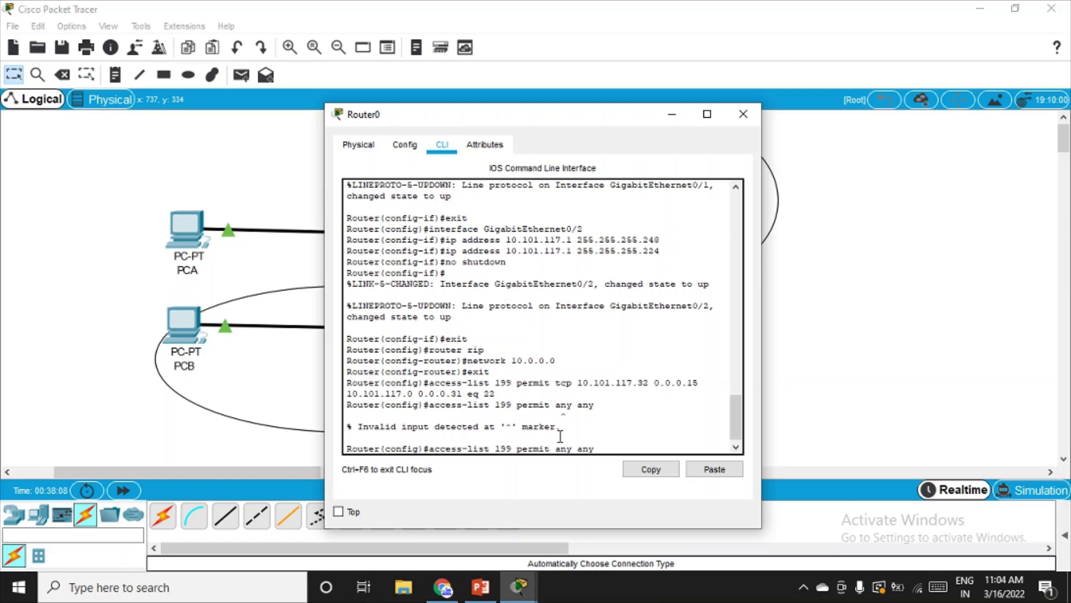
{"action": "key", "text": "Left"}
{"action": "key", "text": "Left"}
{"action": "key", "text": "Left"}
{"action": "key", "text": "Left"}
{"action": "key", "text": "Left"}
{"action": "key", "text": "Left"}
{"action": "key", "text": "Left"}
{"action": "type", "text": "im"}
{"action": "key", "text": "BackSpace"}
{"action": "type", "text": "cmp"}
{"action": "key", "text": "Right"}
{"action": "key", "text": "Right"}
{"action": "key", "text": "Right"}
{"action": "key", "text": "Right"}
{"action": "key", "text": "Right"}
{"action": "key", "text": "Return"}
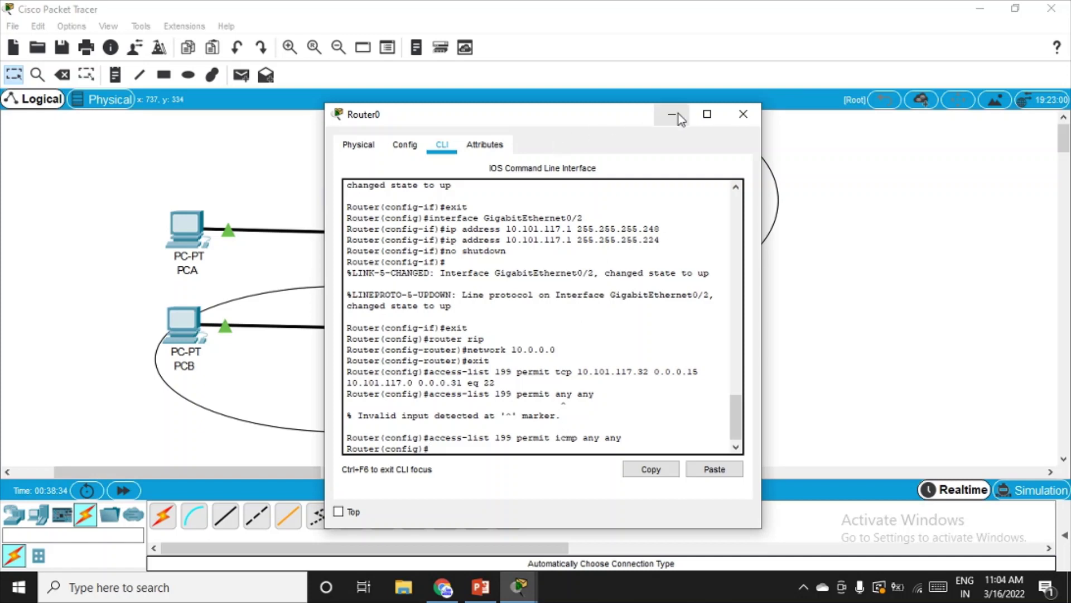
{"action": "left_click_drag", "start_coordinate": [591, 123], "coordinate": [377, 159]}
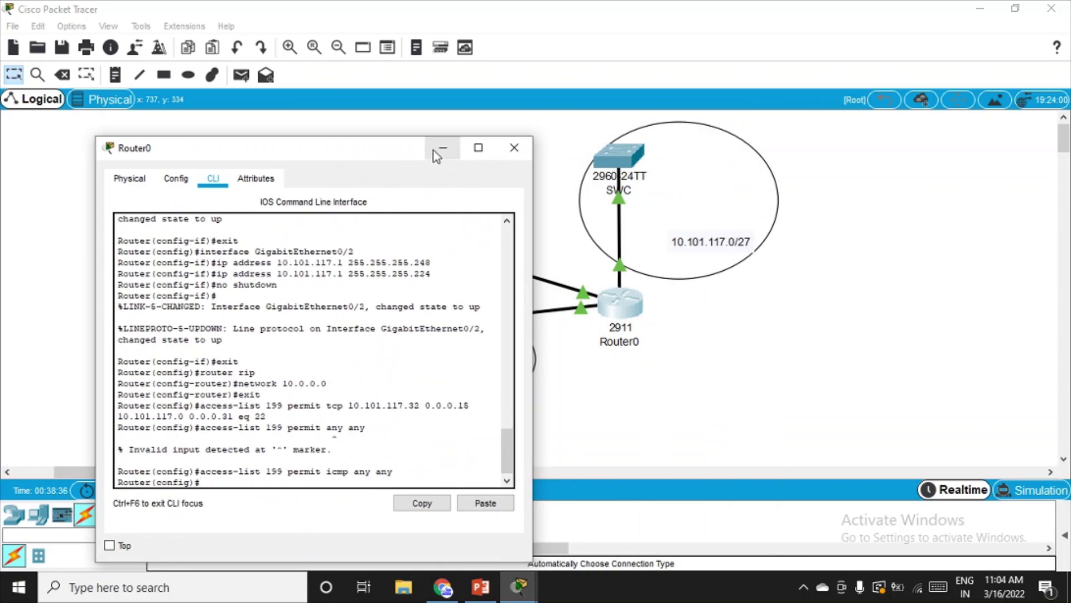
- Minimize Router0's console and bring back the Packet Tracer window showing the full topology
{"action": "left_click", "coordinate": [436, 148]}
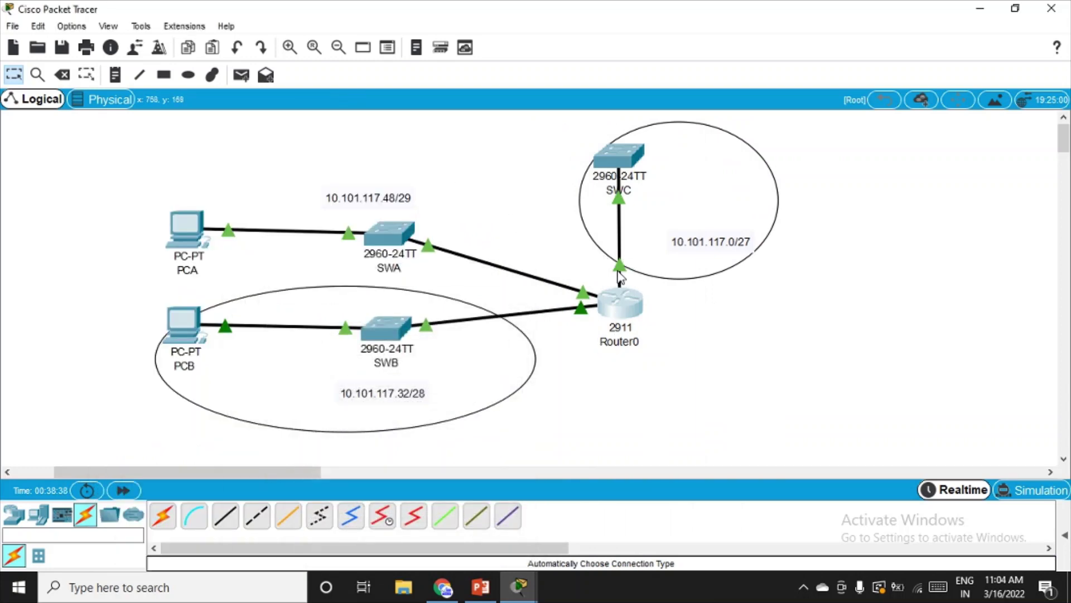
{"action": "mouse_move", "coordinate": [622, 281]}
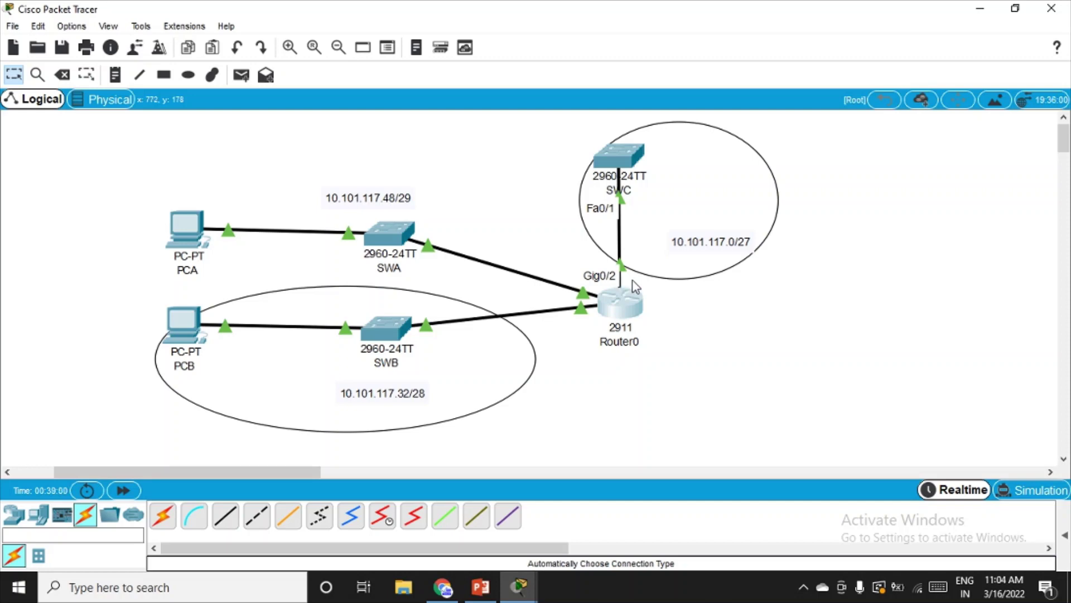
{"action": "left_click", "coordinate": [522, 584]}
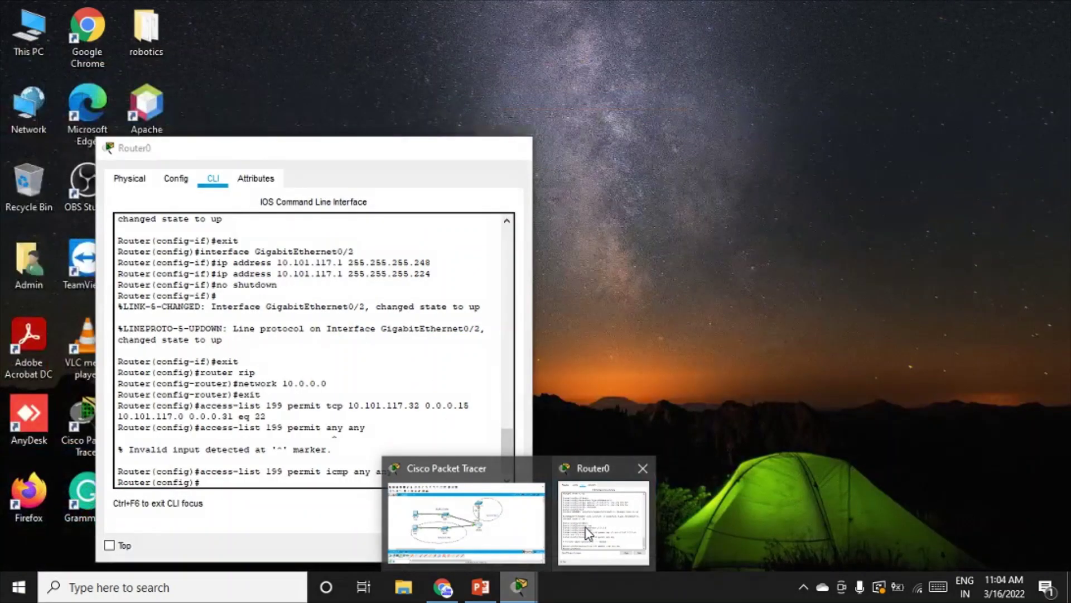
- On Router0's g0/2, enter 'ip access-group 199 out', then close the Router0 console
{"action": "left_click", "coordinate": [585, 528]}
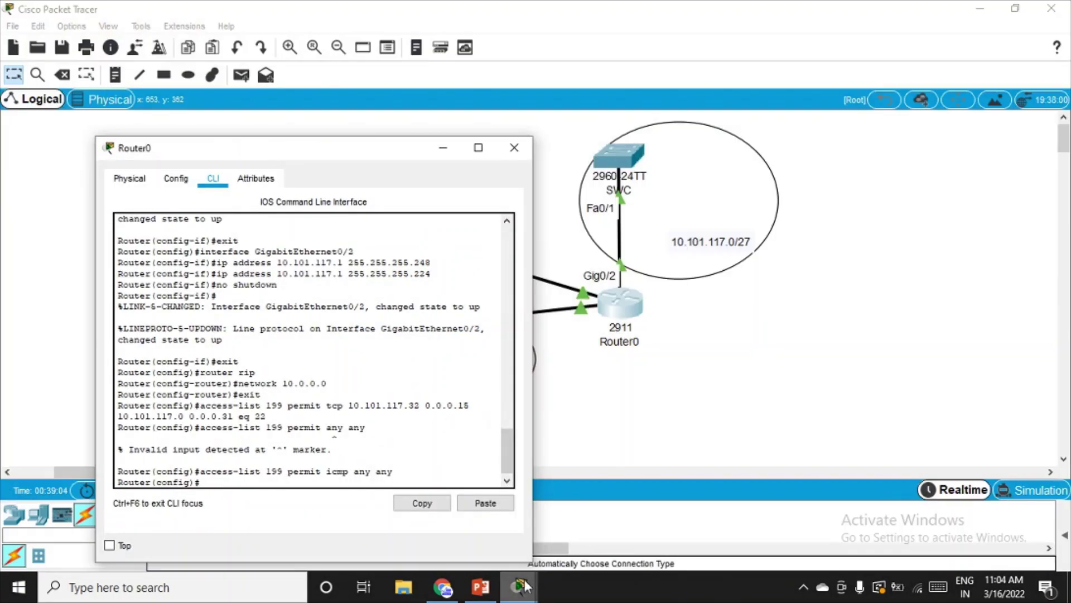
{"action": "left_click_drag", "start_coordinate": [392, 144], "coordinate": [405, 63]}
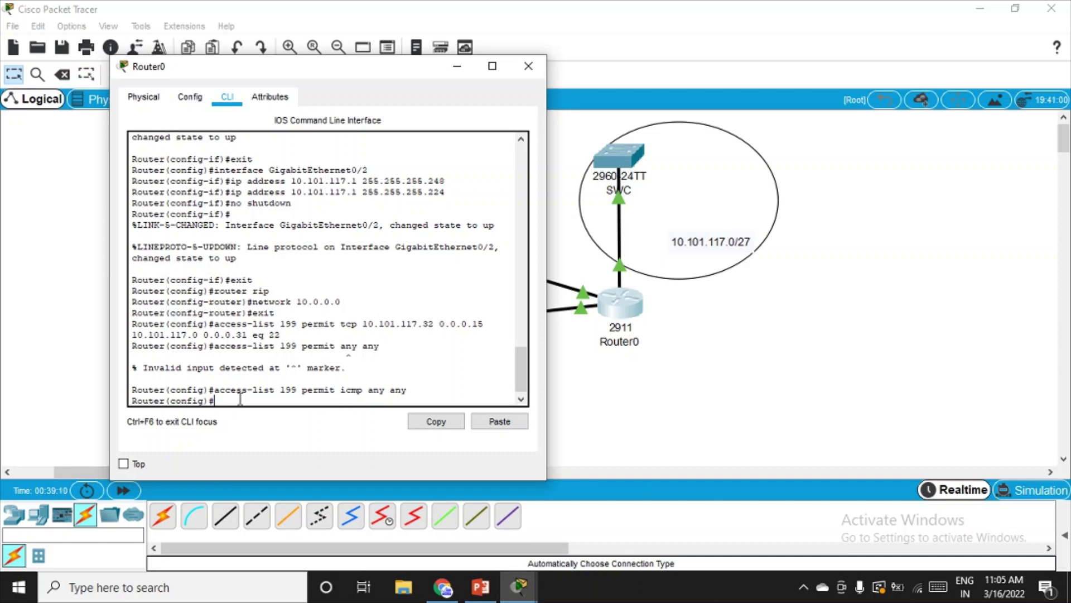
{"action": "type", "text": "int g0/2"}
{"action": "key", "text": "Return"}
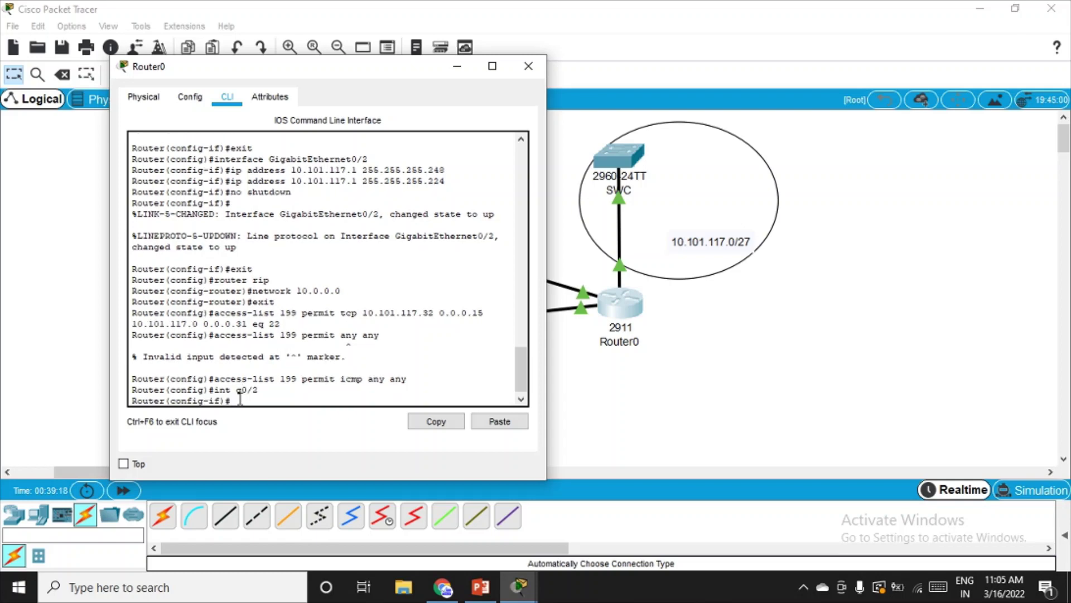
{"action": "type", "text": "ip access-group 199"}
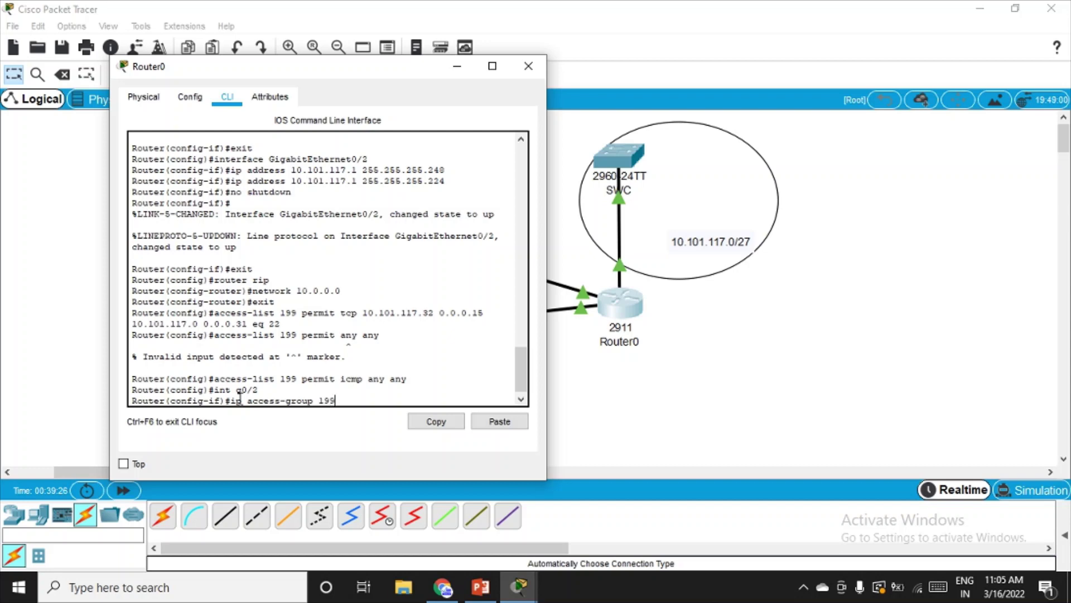
{"action": "type", "text": " out"}
{"action": "key", "text": "Return"}
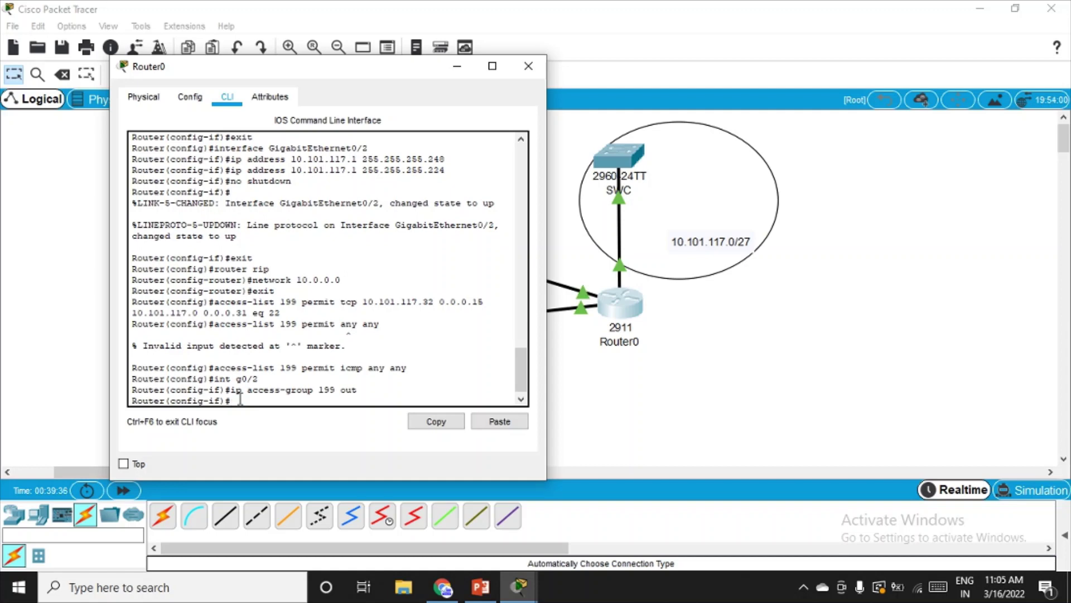
{"action": "left_click", "coordinate": [528, 74]}
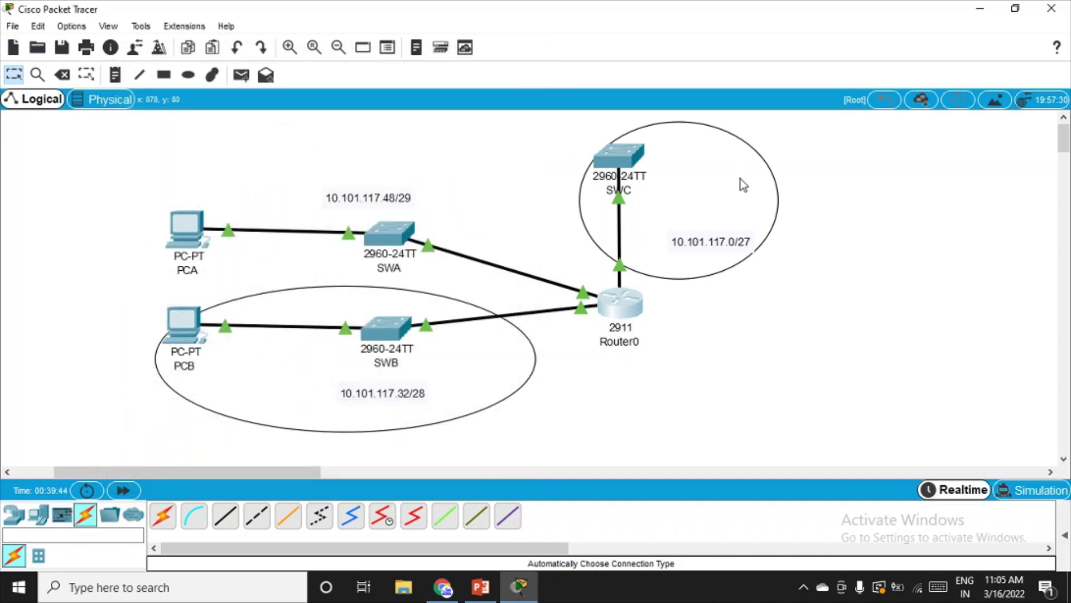
- Show slide 9's Step 3 verification instructions as a full-screen PowerPoint slide show
{"action": "scroll", "coordinate": [741, 180], "scroll_direction": "down", "scroll_amount": 3}
{"action": "scroll", "coordinate": [741, 179], "scroll_direction": "down", "scroll_amount": 3}
{"action": "scroll", "coordinate": [734, 215], "scroll_direction": "up", "scroll_amount": 6}
{"action": "left_click", "coordinate": [481, 587]}
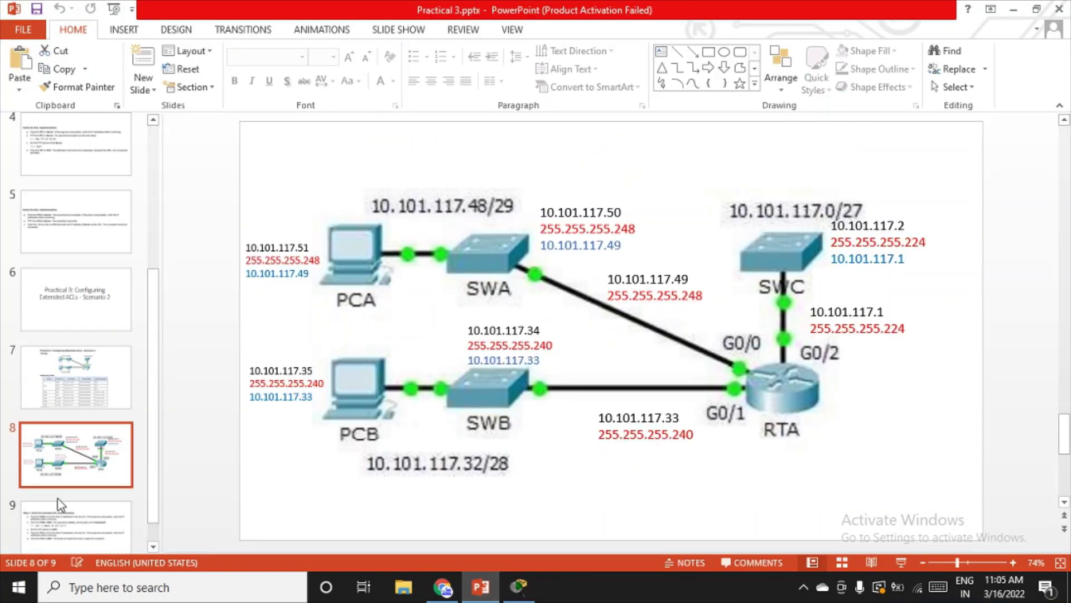
{"action": "left_click", "coordinate": [62, 518]}
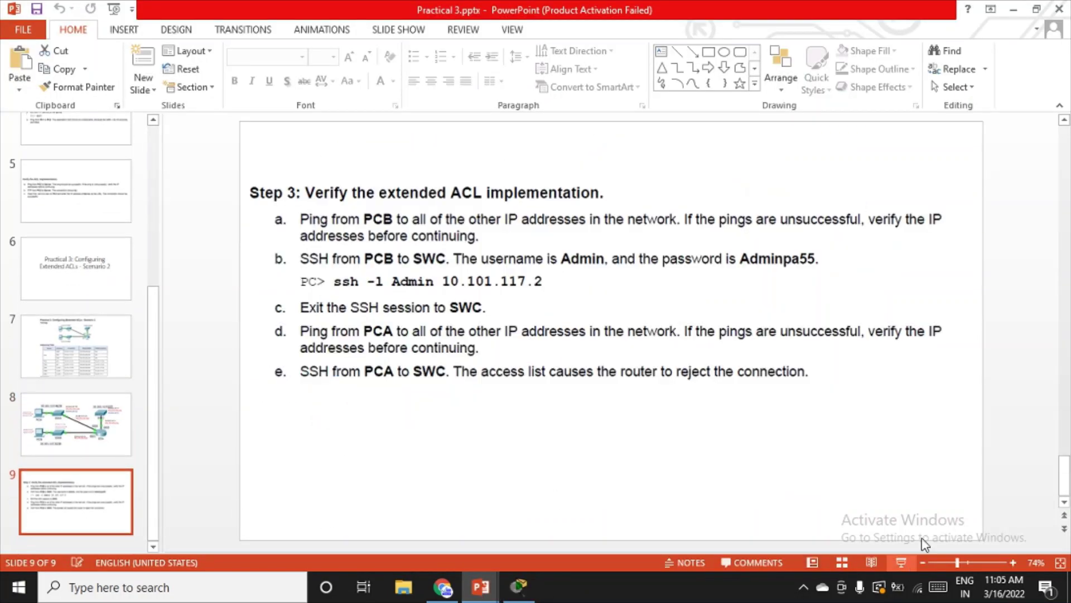
{"action": "left_click", "coordinate": [902, 564]}
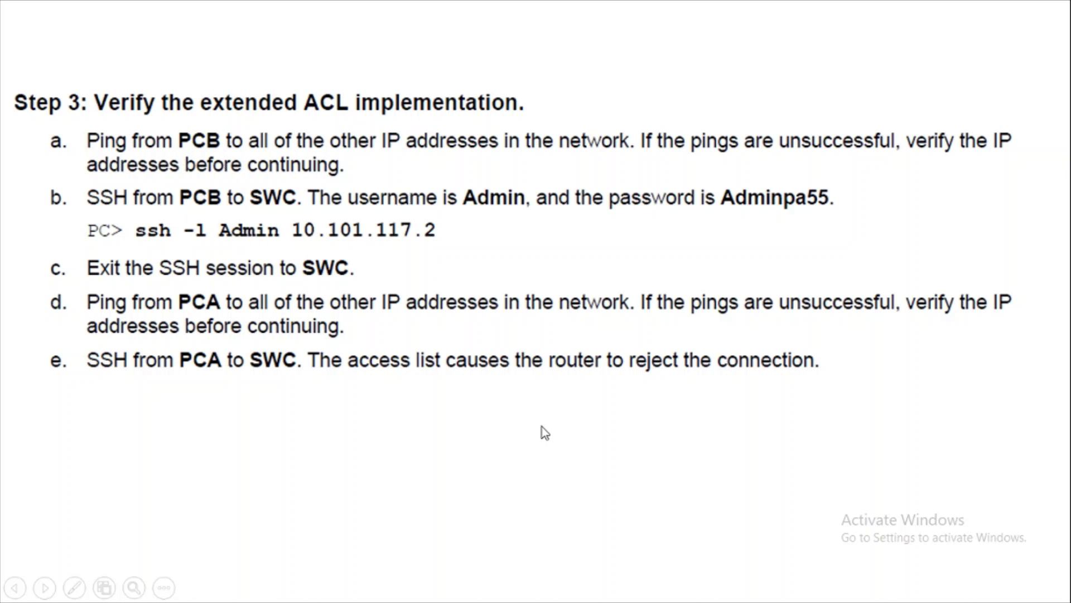
- Return from the slide show to the Cisco Packet Tracer topology
{"action": "key", "text": "super"}
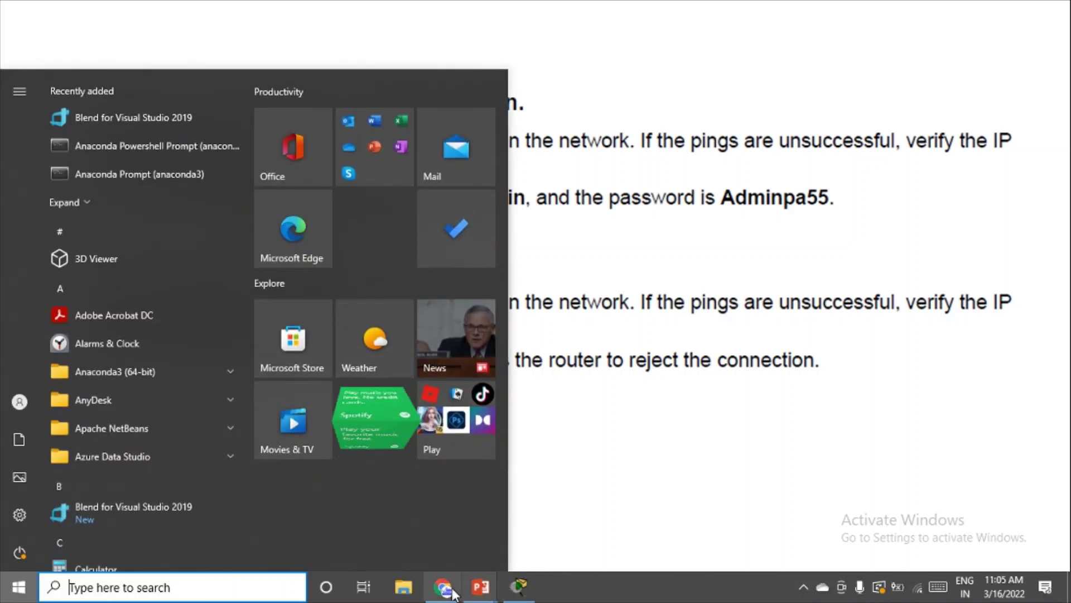
{"action": "key", "text": "Escape"}
{"action": "key", "text": "alt+Tab"}
{"action": "key", "text": "alt+Tab"}
{"action": "key", "text": "alt+Tab"}
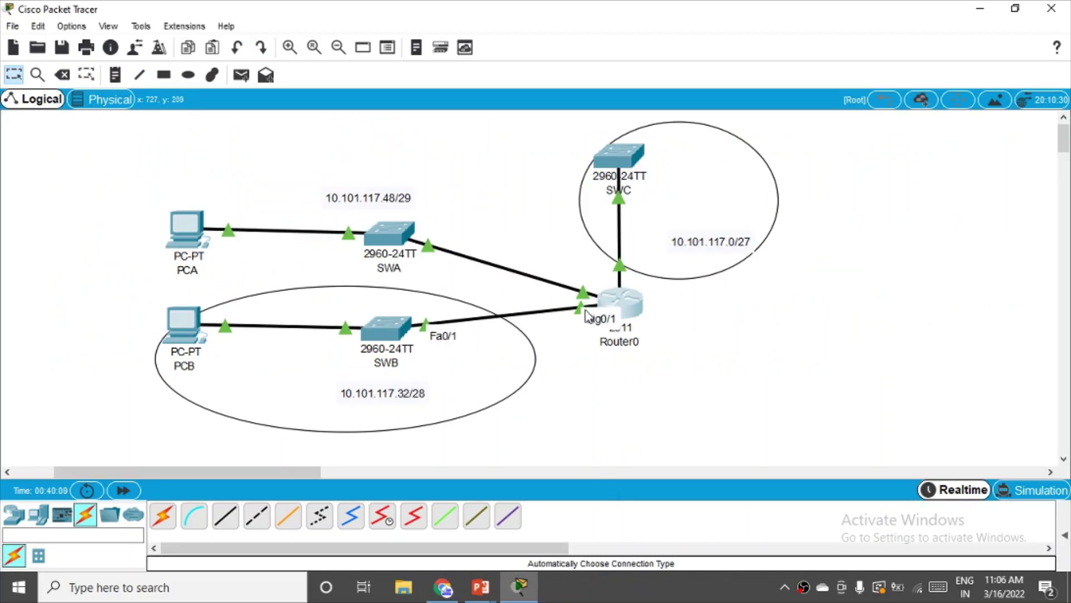
- Open PCB's Command Prompt and type 'ping' at the prompt
{"action": "left_click", "coordinate": [190, 325]}
{"action": "left_click_drag", "start_coordinate": [515, 83], "coordinate": [701, 144]}
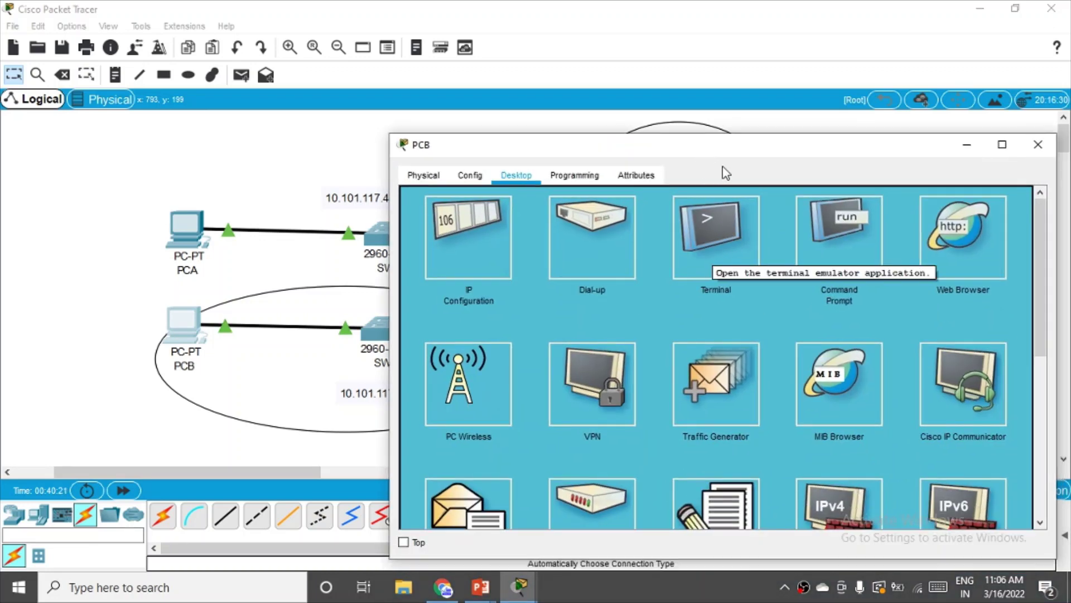
{"action": "left_click", "coordinate": [828, 255]}
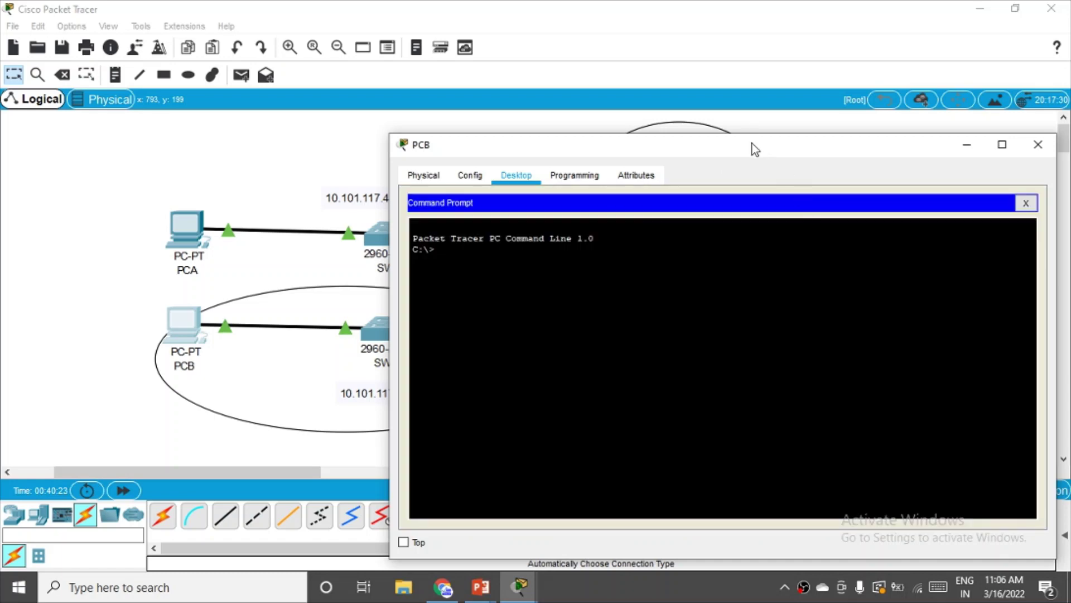
{"action": "left_click_drag", "start_coordinate": [753, 143], "coordinate": [715, 73]}
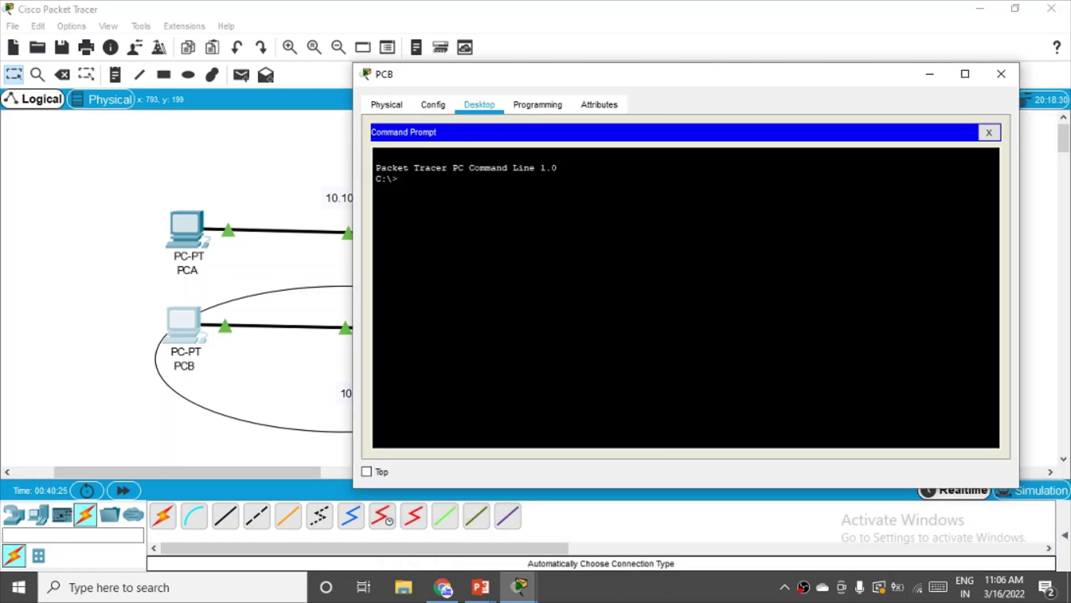
{"action": "type", "text": "ping"}
{"action": "left_click_drag", "start_coordinate": [608, 79], "coordinate": [631, 346]}
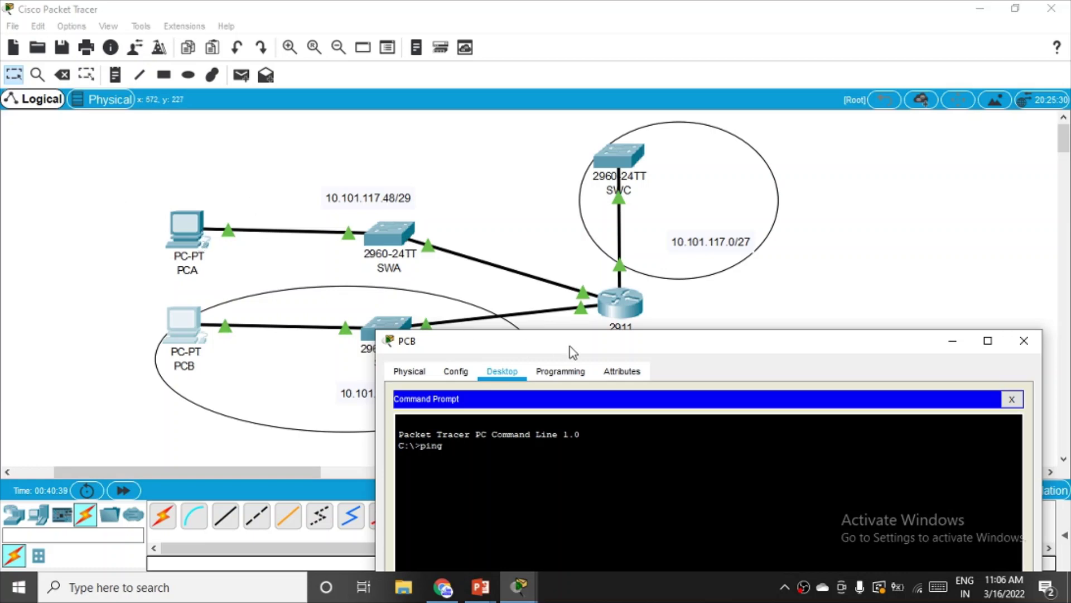
- Ping 10.101.117.51 from PCB's command prompt
{"action": "left_click_drag", "start_coordinate": [572, 352], "coordinate": [572, 153]}
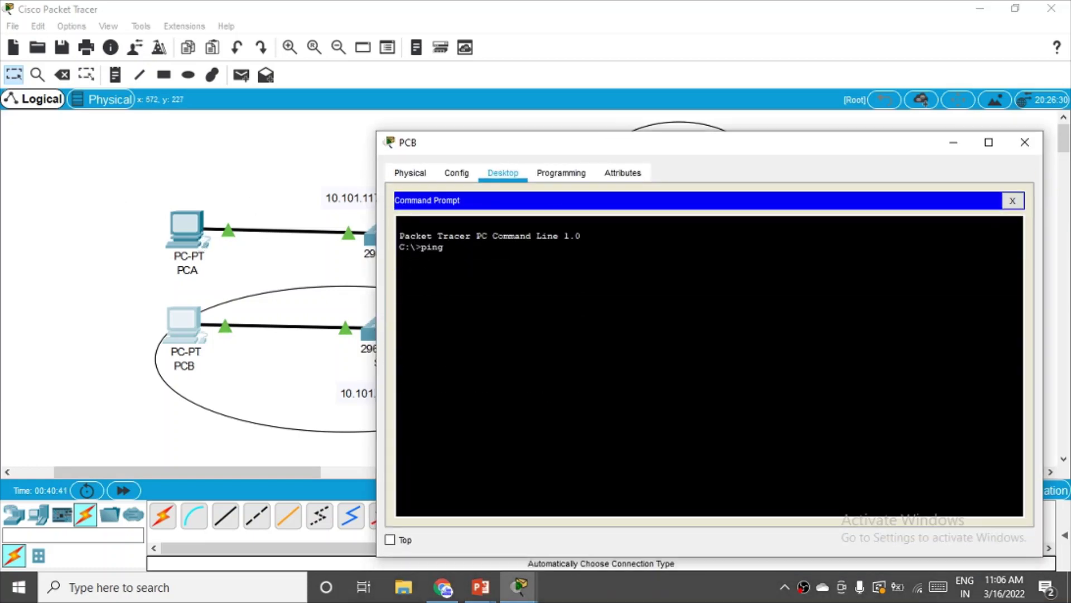
{"action": "type", "text": "10.101.117.51"}
{"action": "key", "text": "Return"}
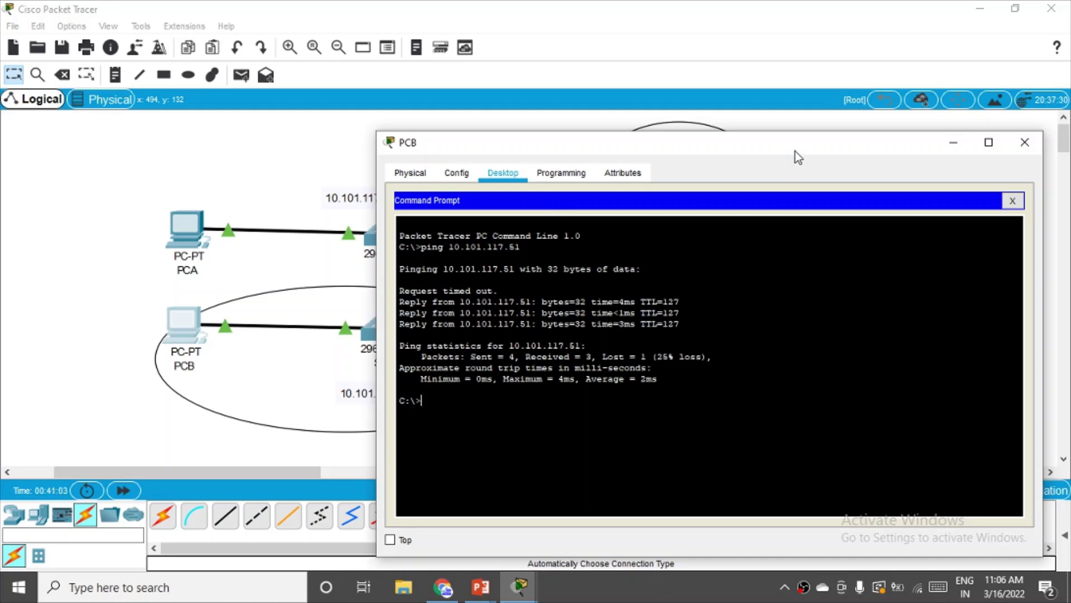
- Ping 10.101.117.2 from PCB by editing the recalled ping command
{"action": "left_click_drag", "start_coordinate": [795, 150], "coordinate": [737, 295]}
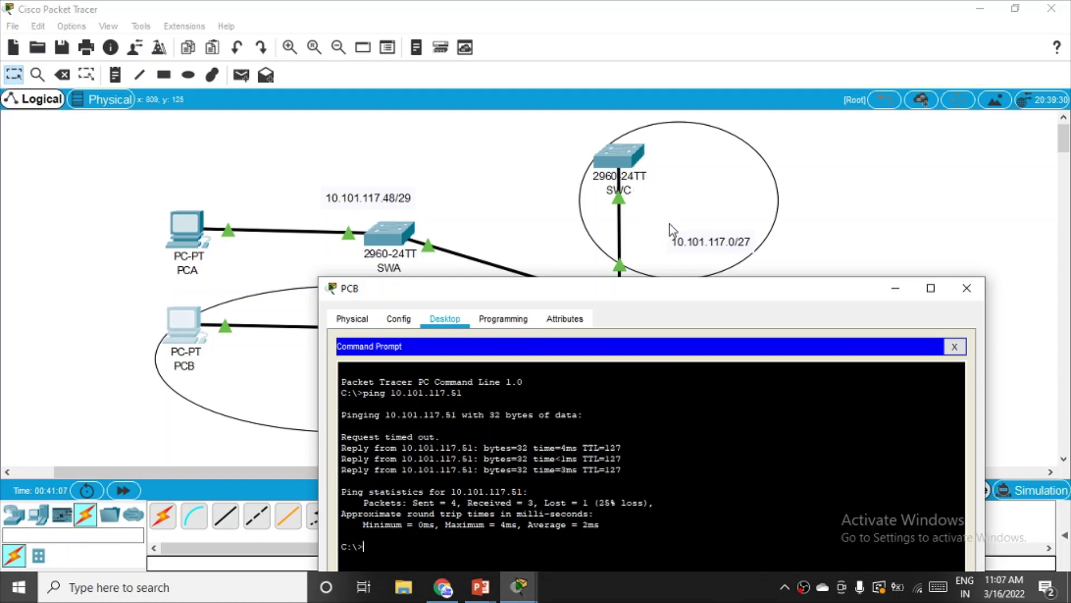
{"action": "left_click_drag", "start_coordinate": [654, 291], "coordinate": [628, 340]}
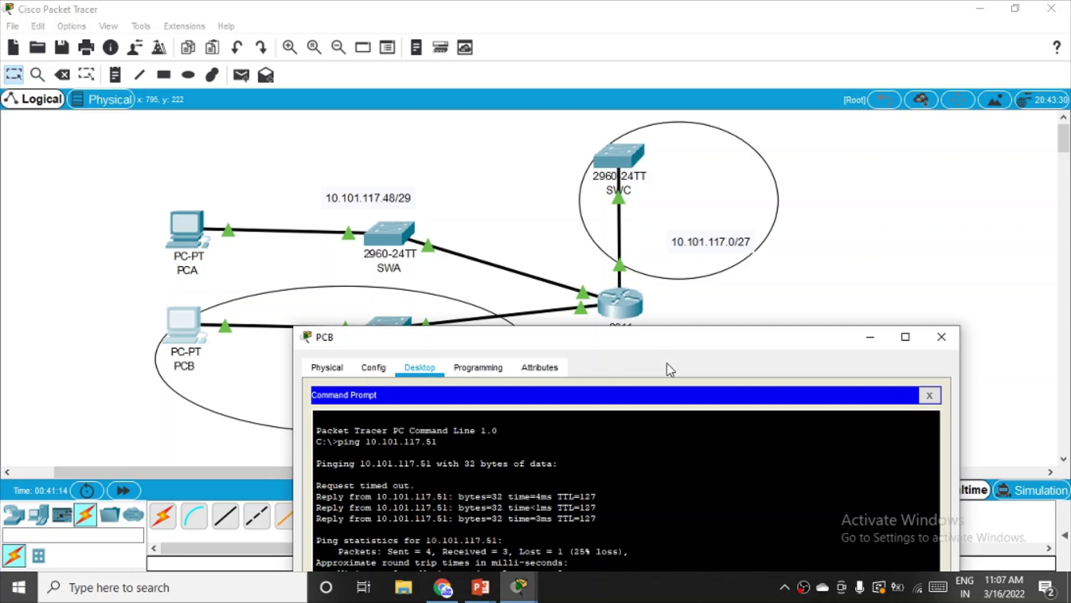
{"action": "left_click_drag", "start_coordinate": [669, 339], "coordinate": [673, 120]}
{"action": "key", "text": "Up"}
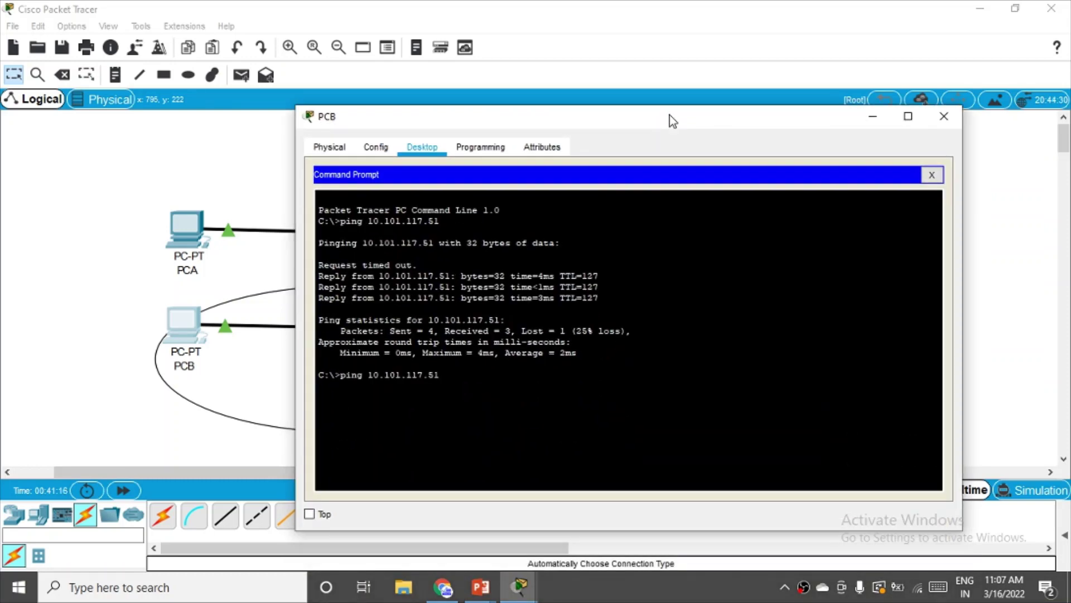
{"action": "key", "text": "BackSpace"}
{"action": "key", "text": "BackSpace"}
{"action": "type", "text": "2"}
{"action": "key", "text": "Return"}
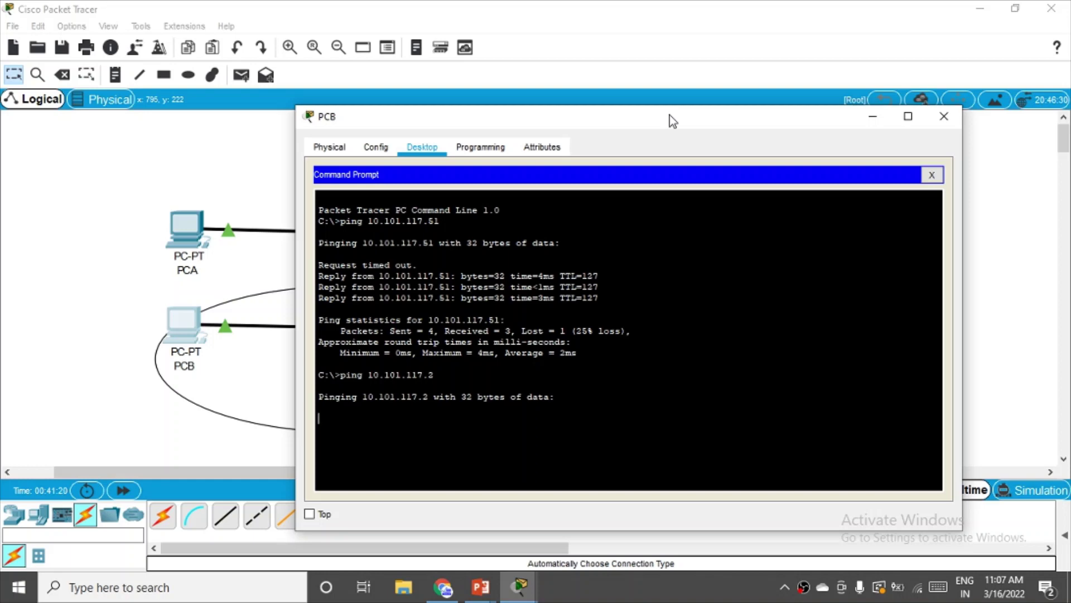
- Repeat the ping to 10.101.117.2, getting all four replies
{"action": "left_click_drag", "start_coordinate": [717, 119], "coordinate": [691, 57]}
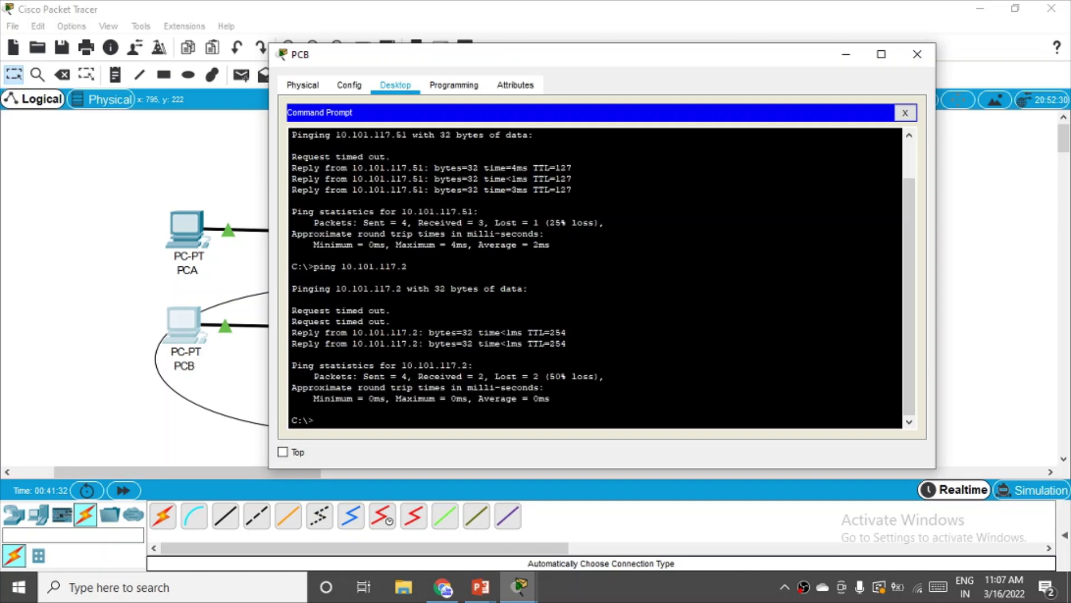
{"action": "key", "text": "Up"}
{"action": "key", "text": "Return"}
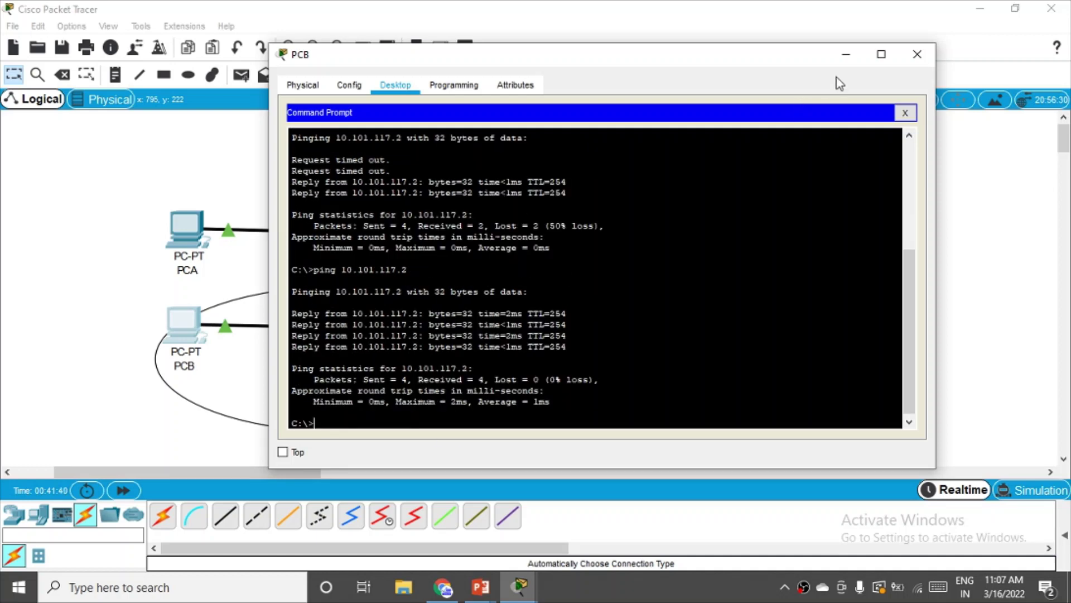
{"action": "left_click", "coordinate": [482, 595]}
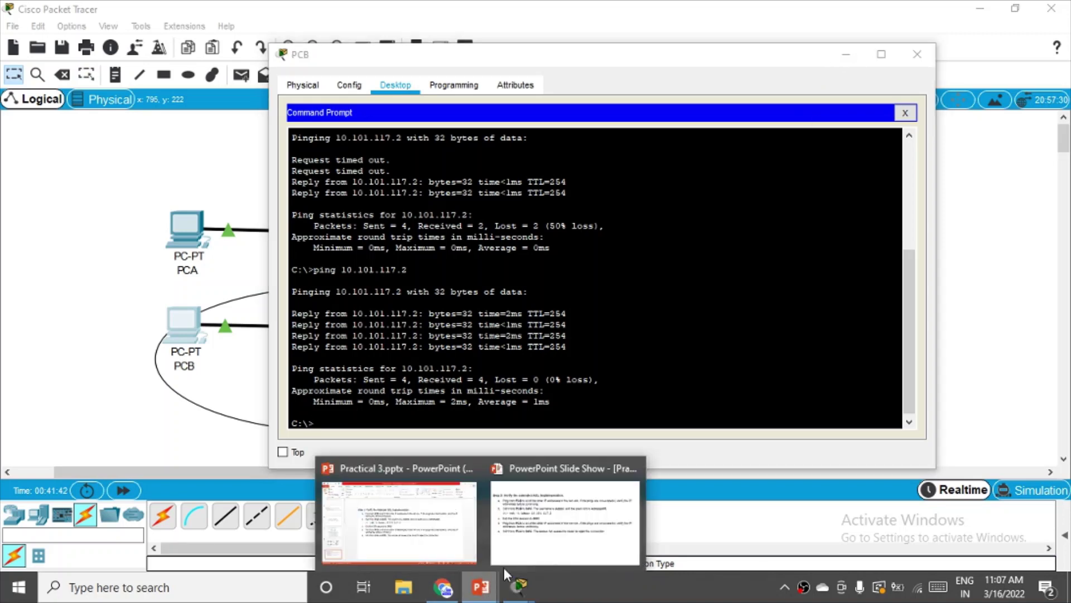
- Reread the Step 3 slide in the slide show, then switch back to Packet Tracer
{"action": "left_click", "coordinate": [566, 519]}
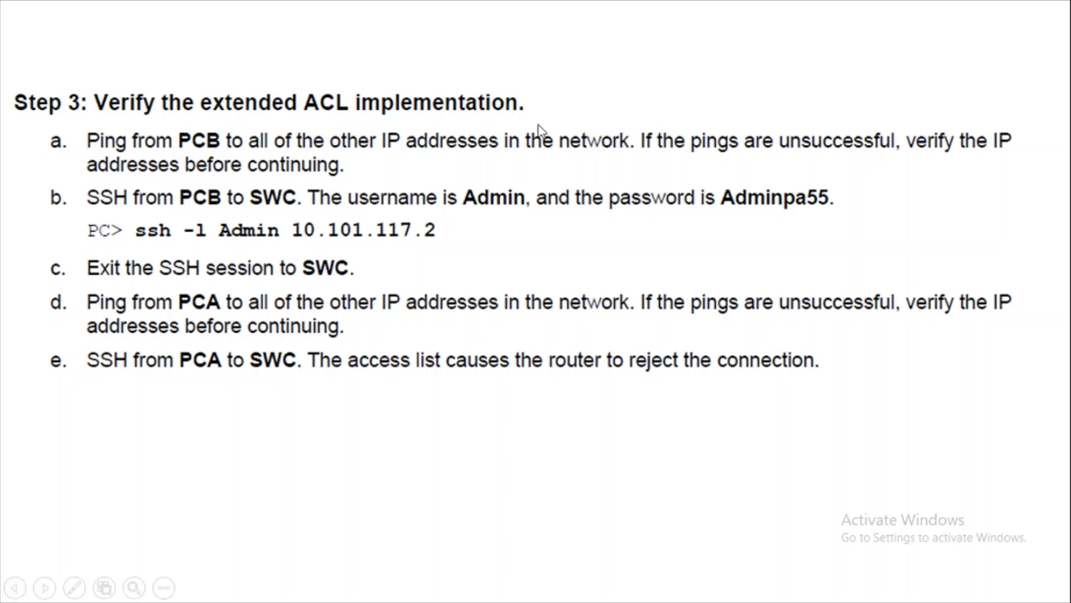
{"action": "key", "text": "alt+Tab"}
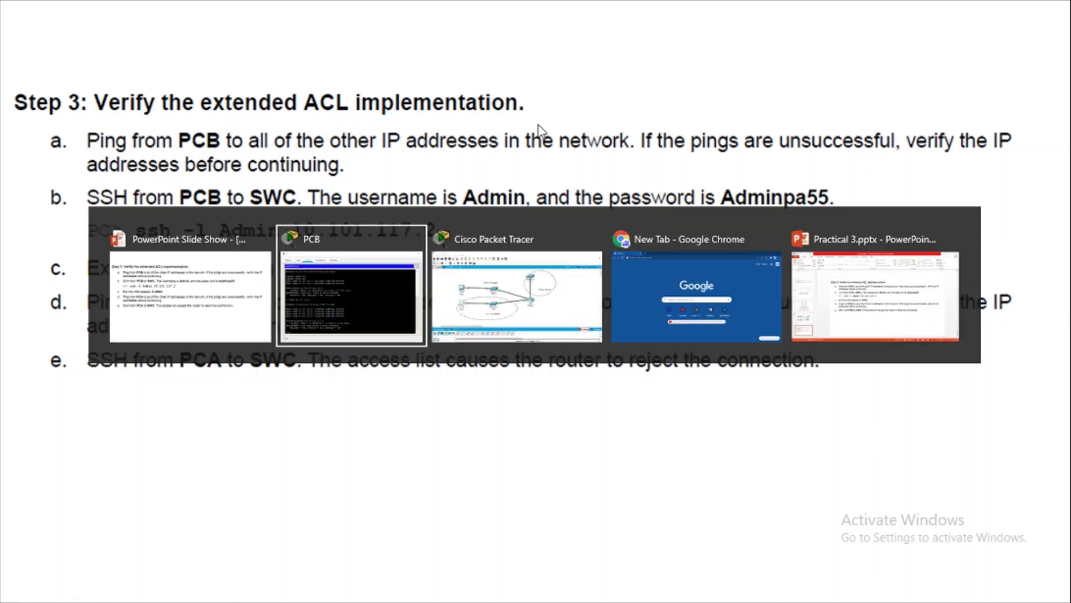
{"action": "key", "text": "alt+Tab"}
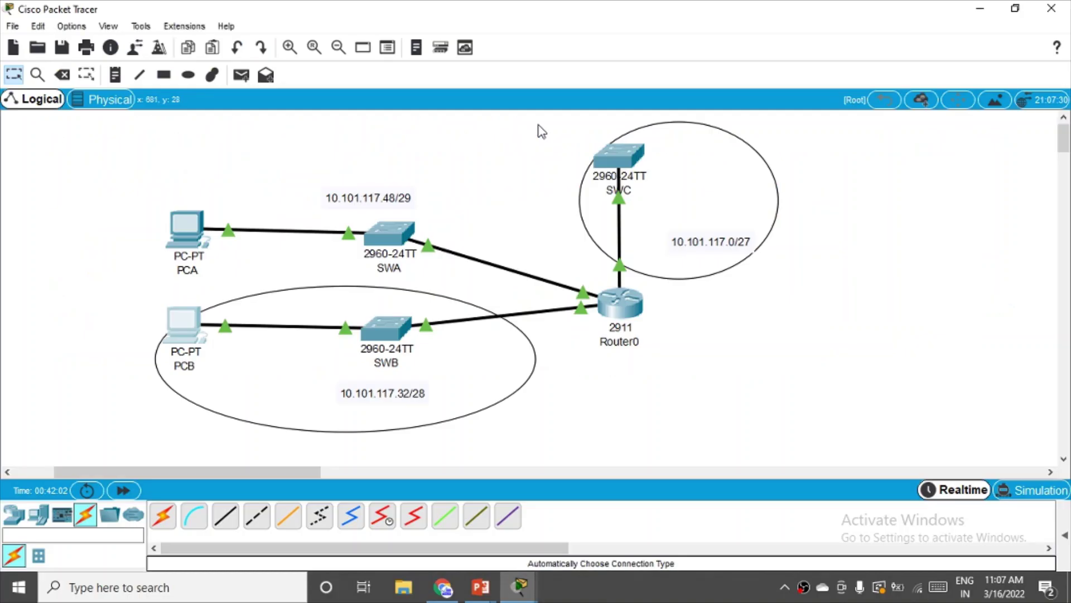
- Bring PCB's prompt forward and begin an 'ssh -l' command with the lab username and '10'
{"action": "mouse_move", "coordinate": [520, 586]}
{"action": "left_click", "coordinate": [594, 535]}
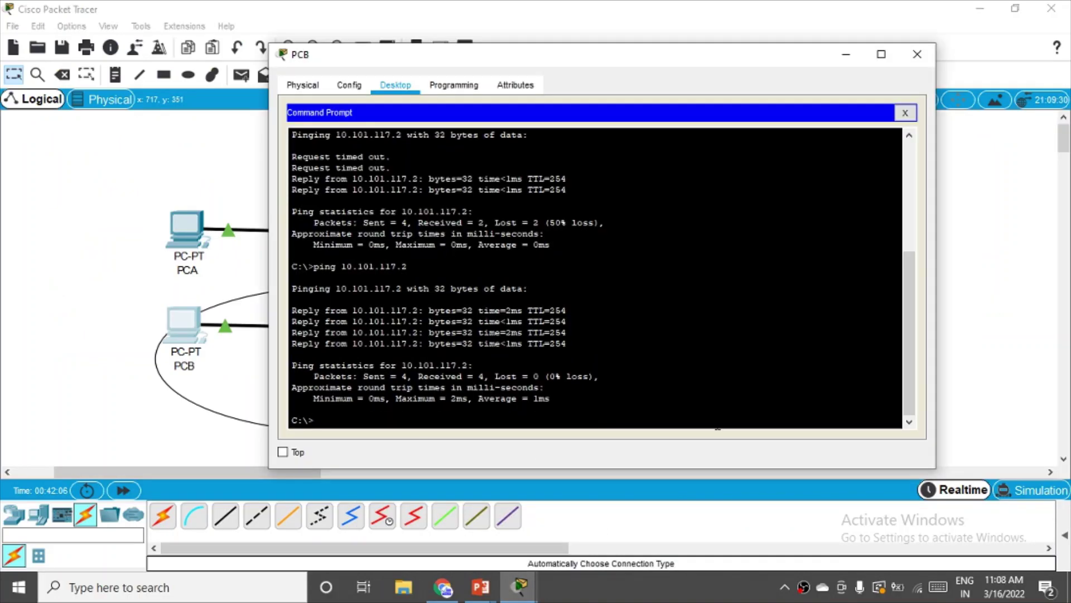
{"action": "type", "text": "ssh -l Admin1"}
{"action": "type", "text": "10"}
{"action": "left_click_drag", "start_coordinate": [672, 67], "coordinate": [776, 363]}
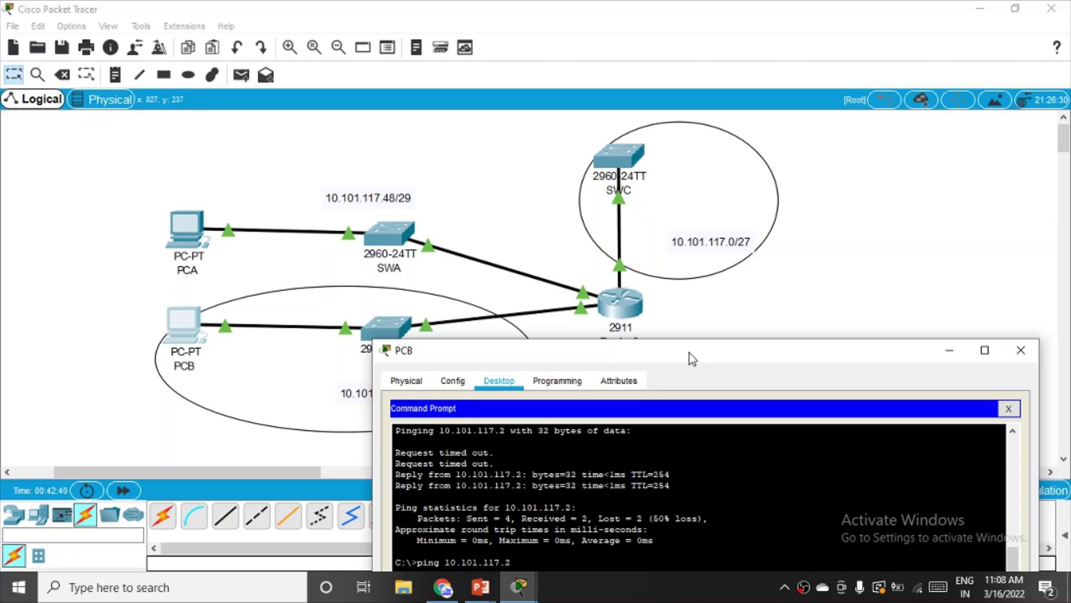
- Complete the SSH command to 10.101.117.2 and log in to SWC with the password
{"action": "left_click_drag", "start_coordinate": [689, 352], "coordinate": [594, 101]}
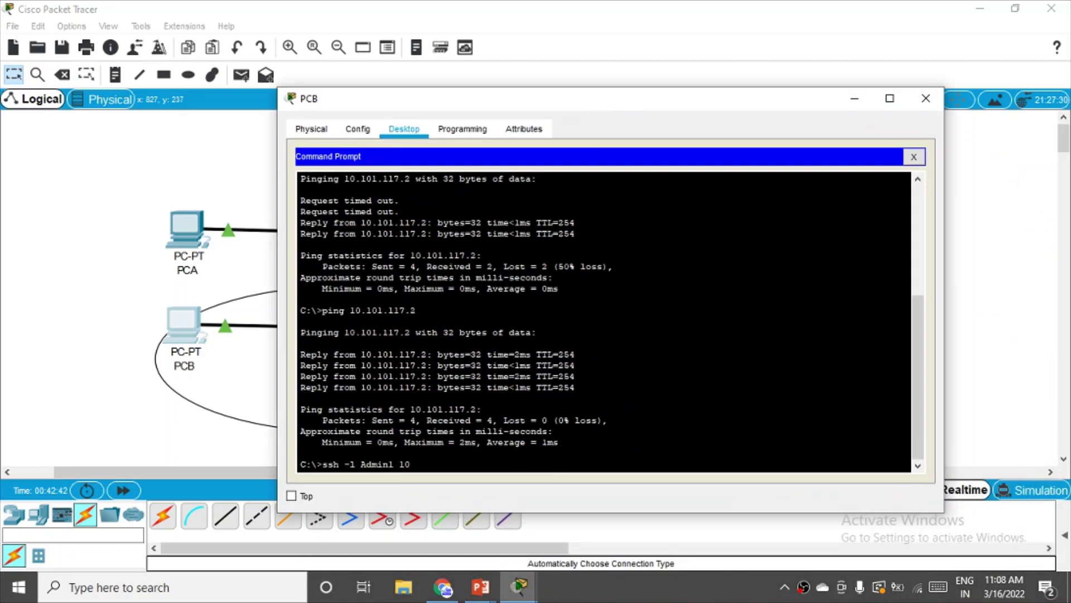
{"action": "type", "text": ".10"}
{"action": "key", "text": "BackSpace"}
{"action": "type", "text": "1.117.2"}
{"action": "key", "text": "Return"}
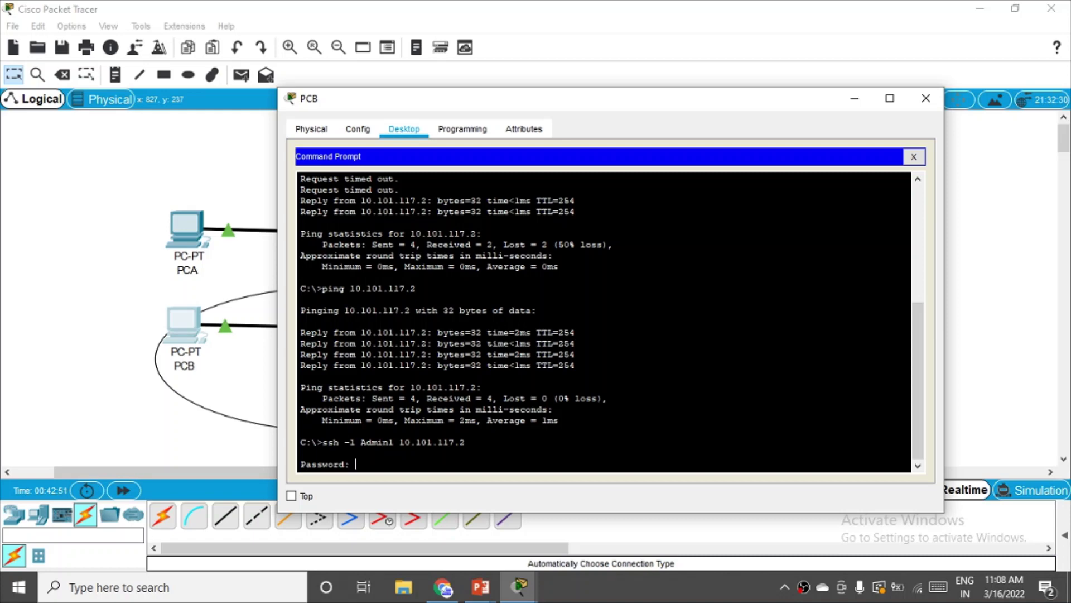
{"action": "key", "text": "Return"}
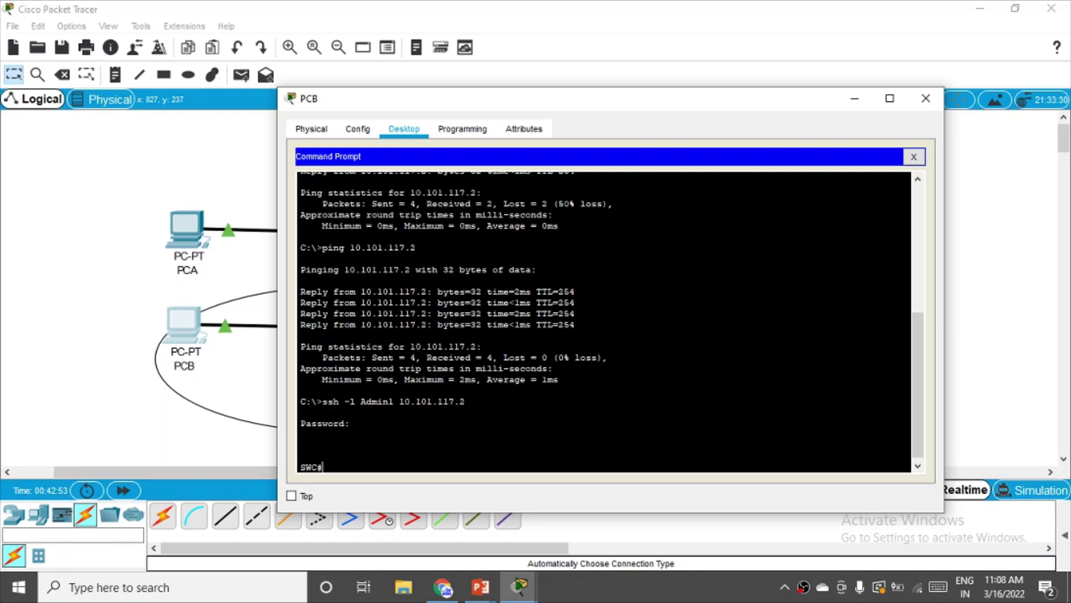
- Enter global configuration mode on SWC with 'conf t'
{"action": "left_click_drag", "start_coordinate": [560, 106], "coordinate": [557, 82]}
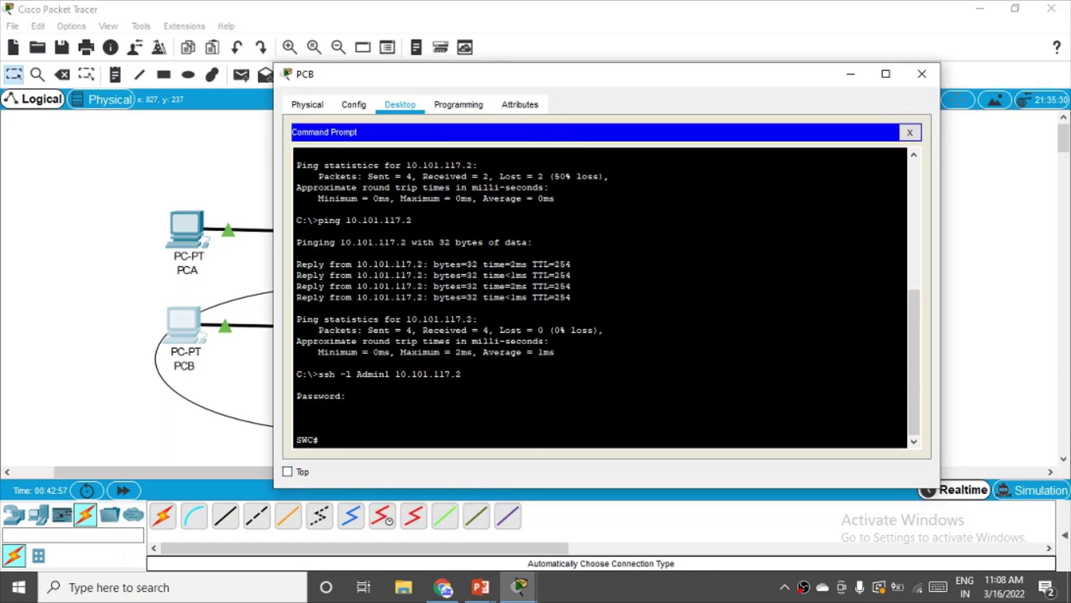
{"action": "type", "text": "conf t"}
{"action": "key", "text": "Return"}
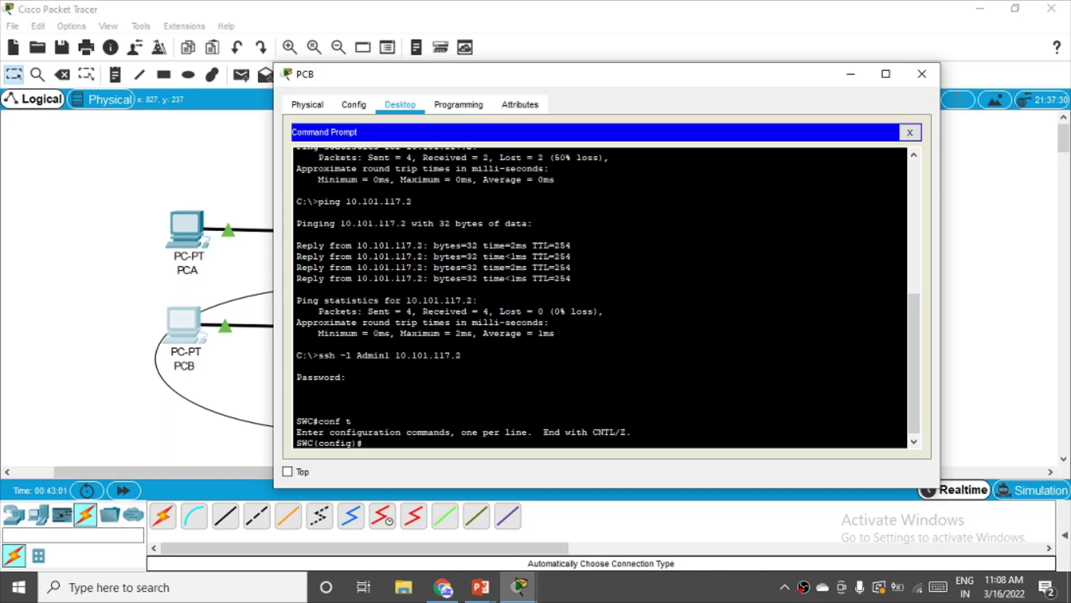
- Review the Step 3 slide show again, then return to PCB's window and close it
{"action": "left_click", "coordinate": [480, 586]}
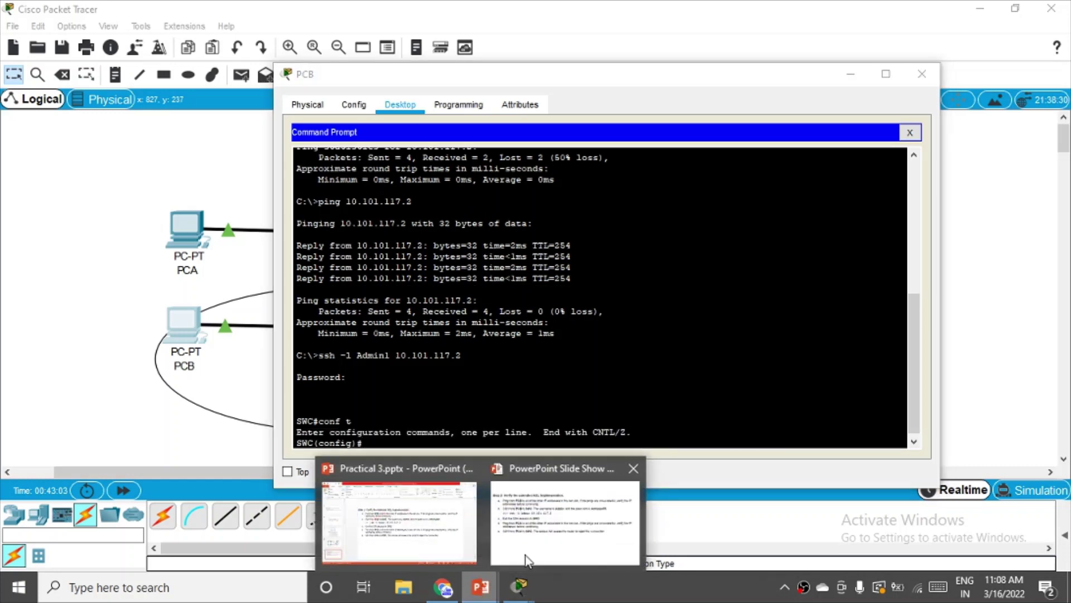
{"action": "left_click", "coordinate": [567, 525]}
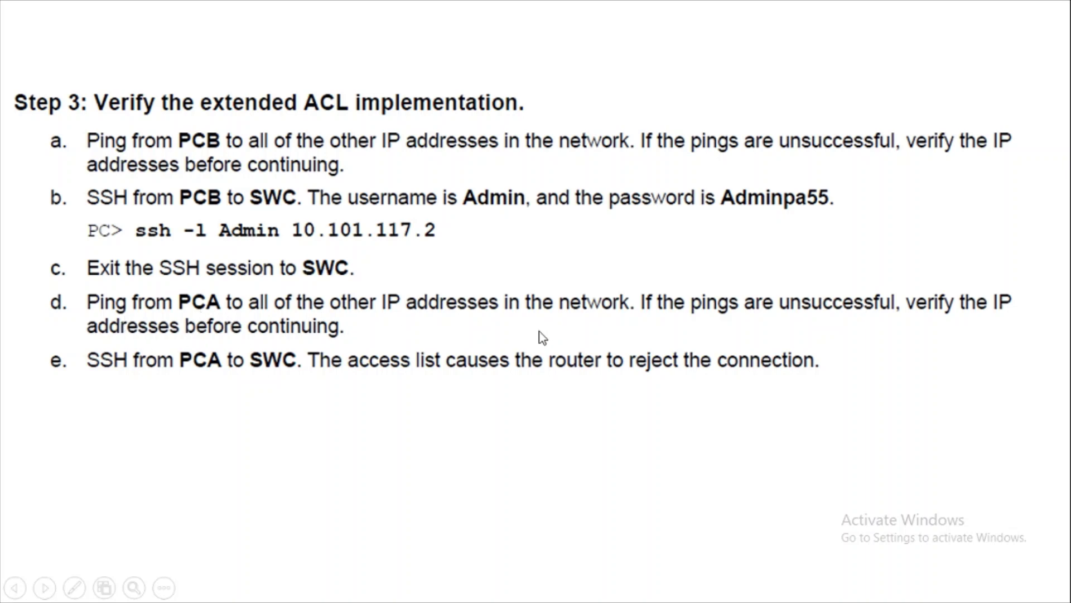
{"action": "key", "text": "alt+Tab"}
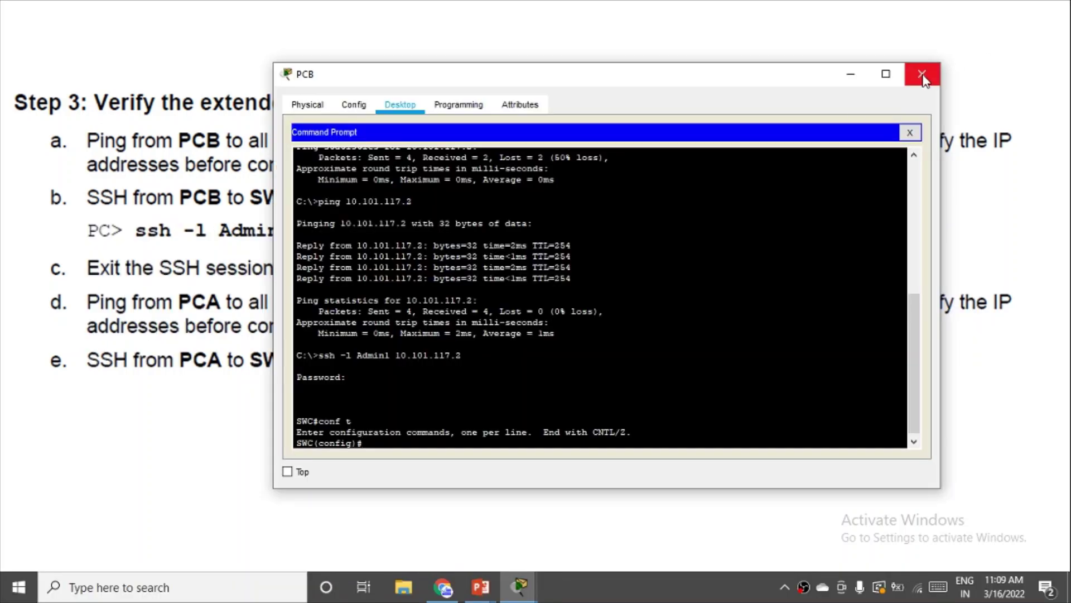
{"action": "left_click", "coordinate": [922, 76]}
- Open PCA's Command Prompt and type 'ping'
{"action": "key", "text": "alt+Tab"}
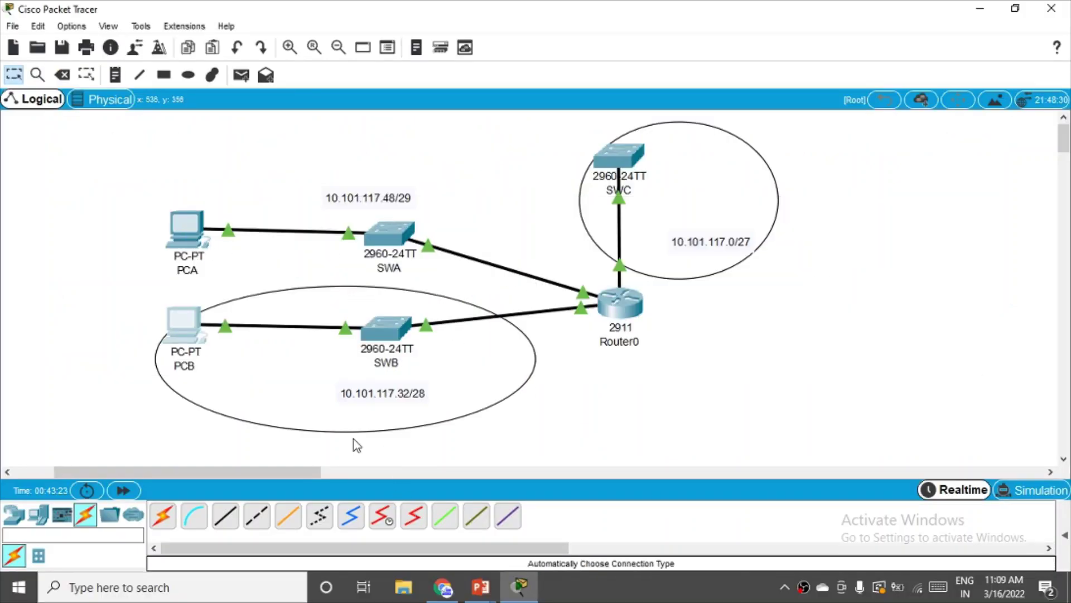
{"action": "left_click", "coordinate": [187, 225]}
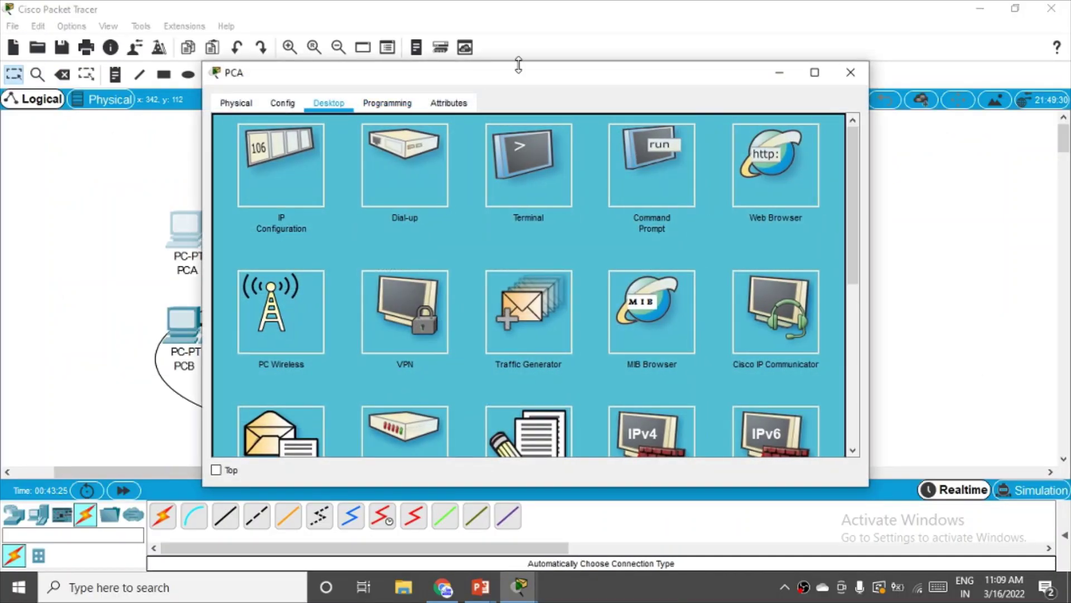
{"action": "left_click_drag", "start_coordinate": [517, 73], "coordinate": [636, 73]}
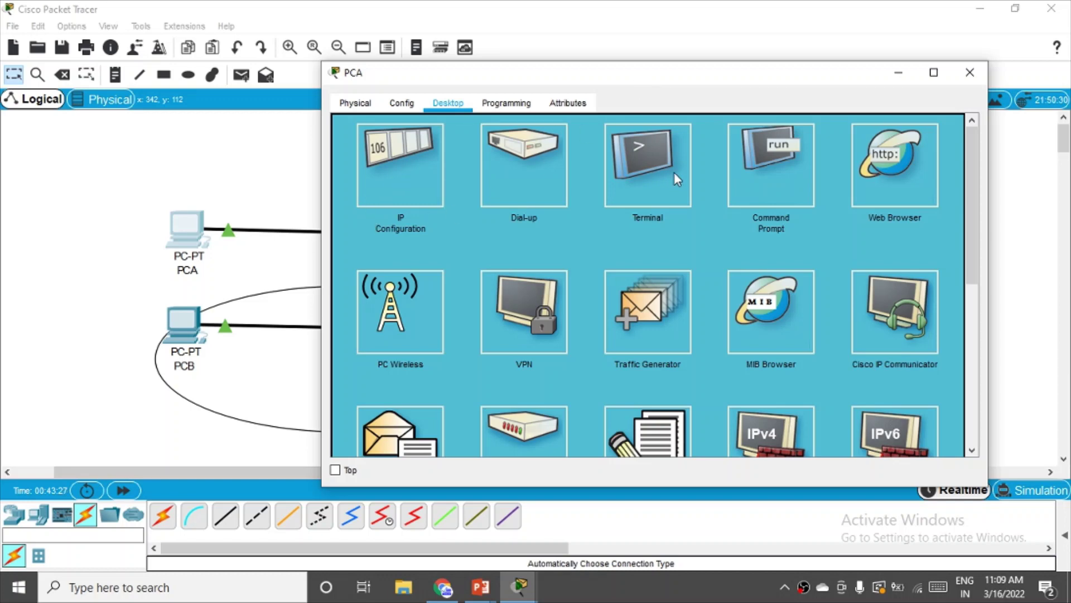
{"action": "left_click", "coordinate": [782, 180]}
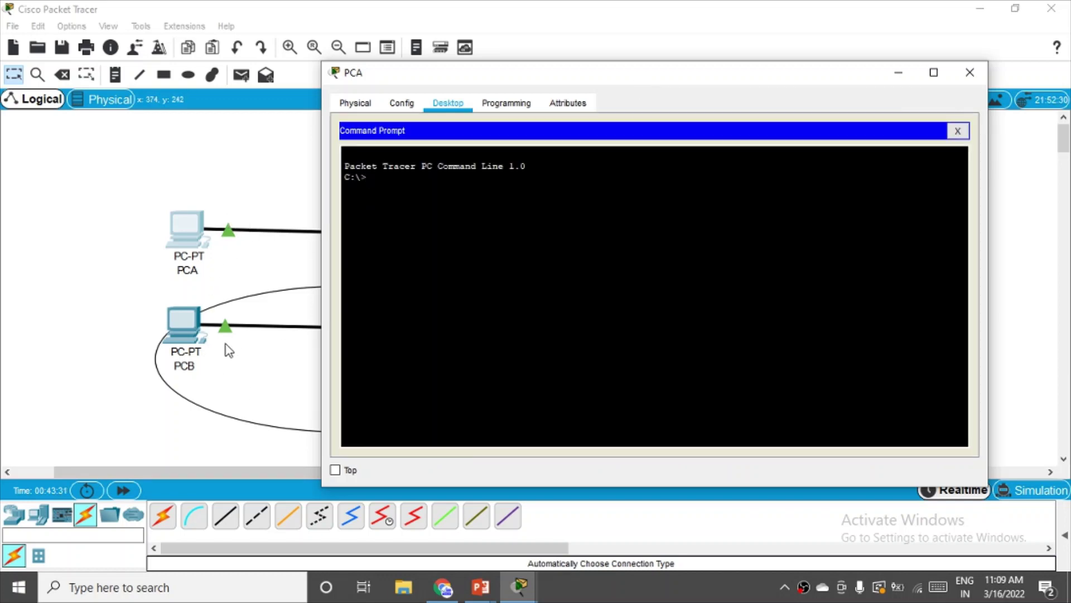
{"action": "left_click_drag", "start_coordinate": [824, 78], "coordinate": [808, 221]}
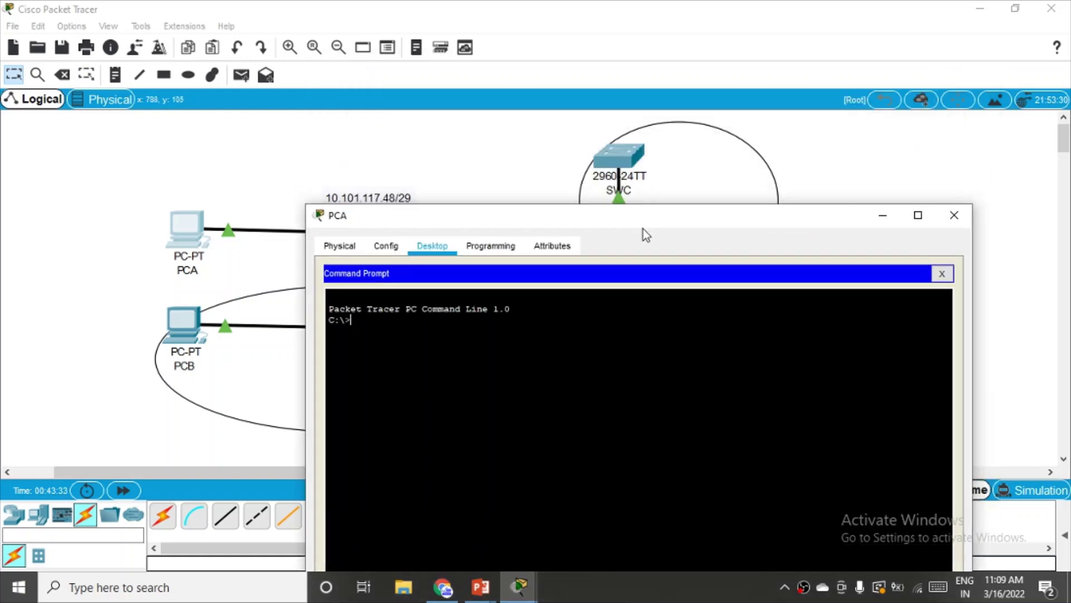
{"action": "left_click_drag", "start_coordinate": [643, 228], "coordinate": [653, 149]}
{"action": "type", "text": "ping"}
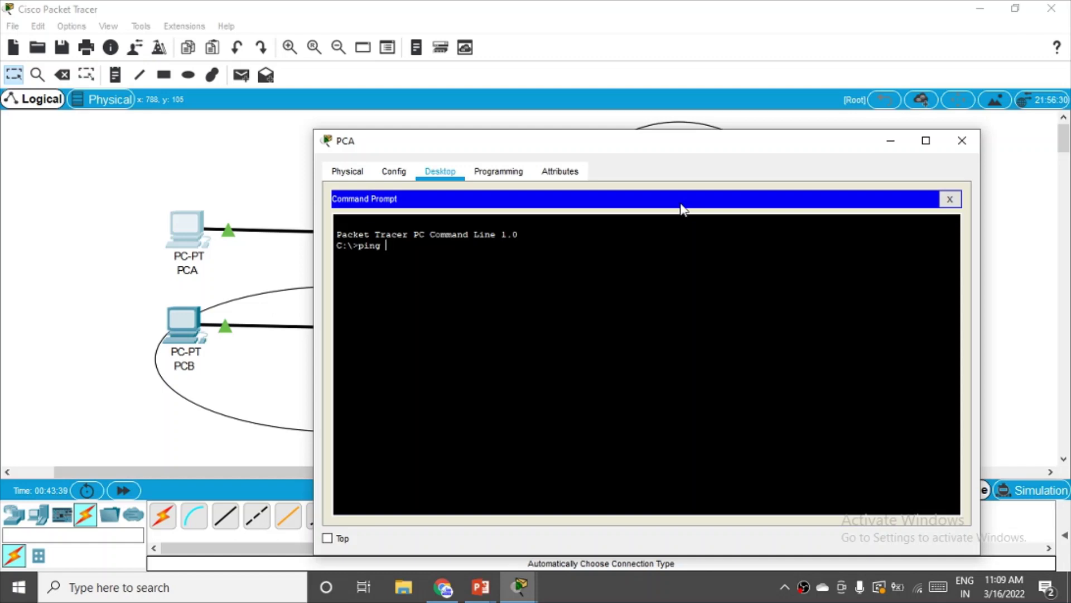
- Ping 10.101.117.35 from PCA, receiving all four replies
{"action": "left_click_drag", "start_coordinate": [676, 151], "coordinate": [660, 442]}
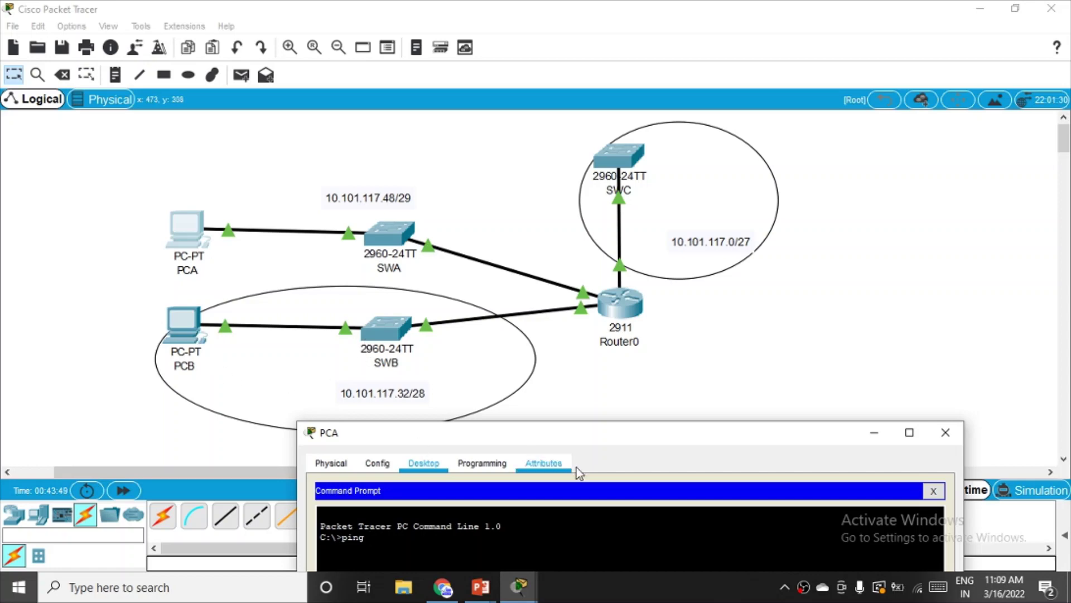
{"action": "left_click_drag", "start_coordinate": [639, 442], "coordinate": [674, 129]}
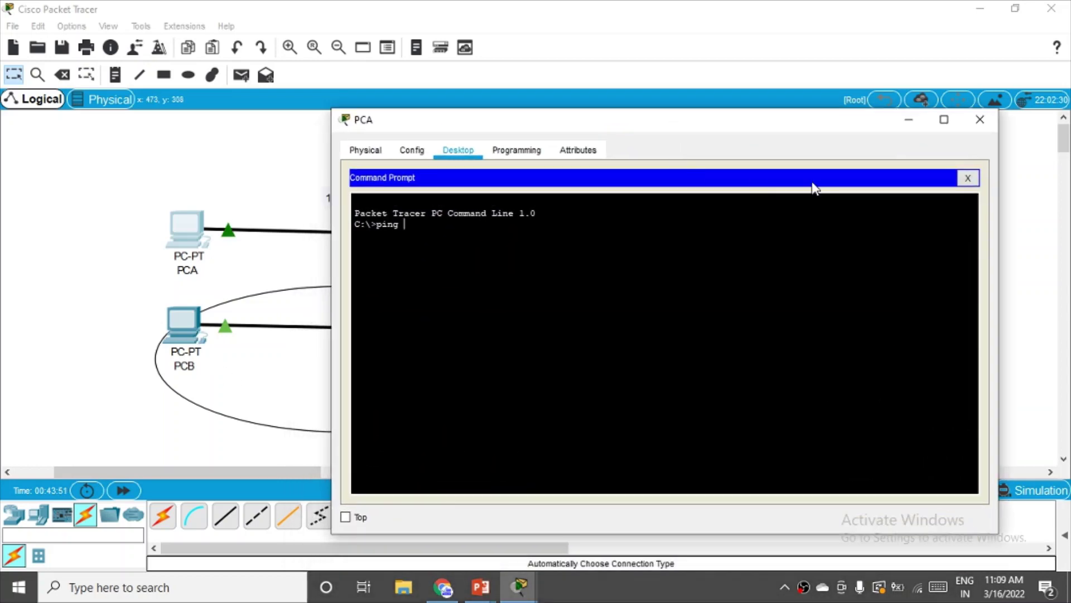
{"action": "type", "text": "10.101.117.35"}
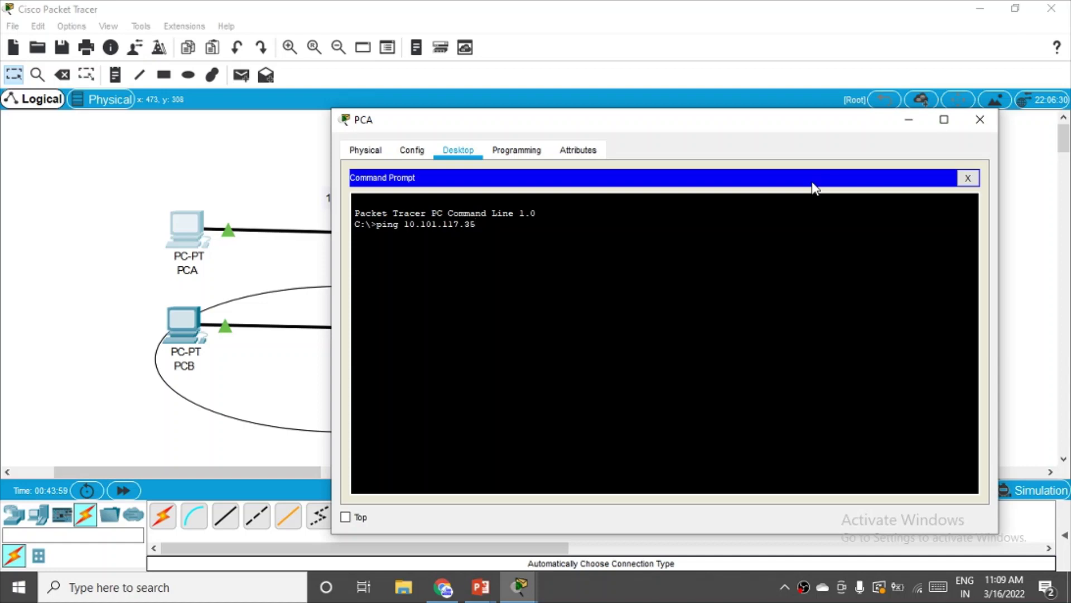
{"action": "left_click_drag", "start_coordinate": [749, 119], "coordinate": [699, 447]}
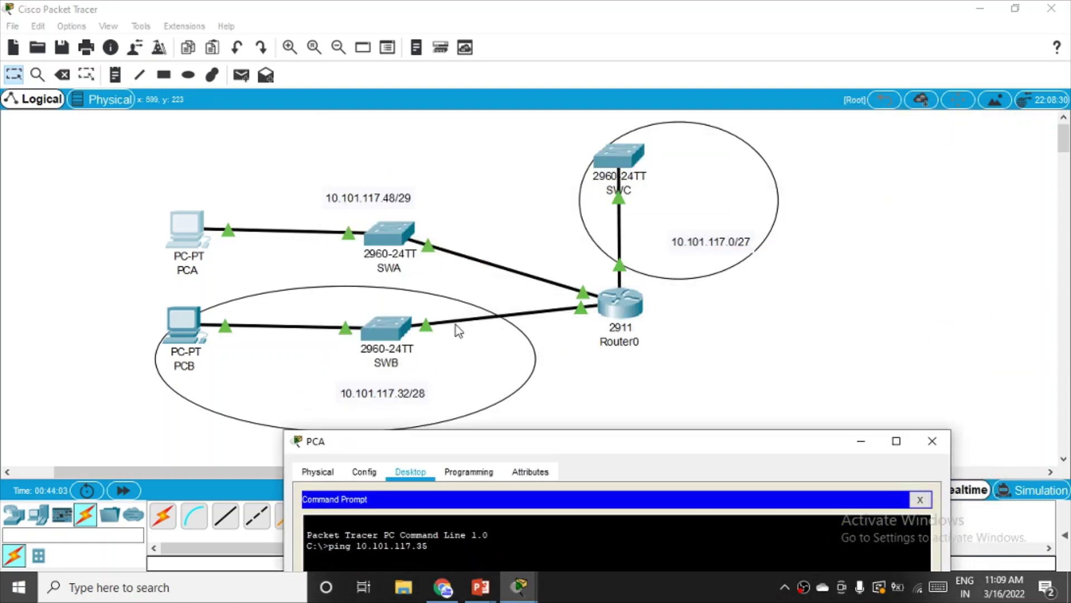
{"action": "left_click_drag", "start_coordinate": [638, 441], "coordinate": [641, 146]}
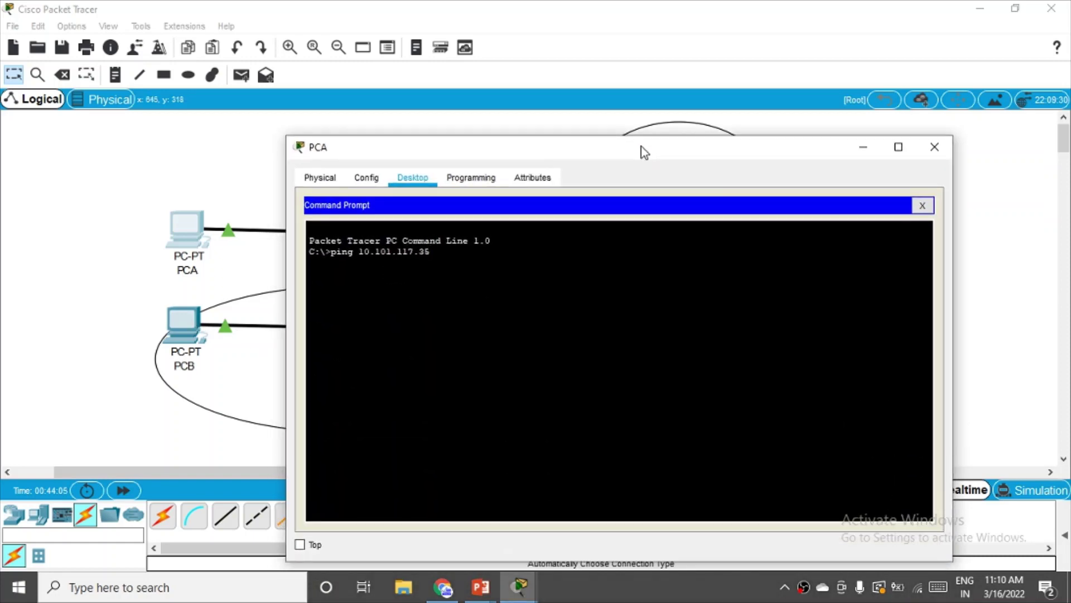
{"action": "key", "text": "Return"}
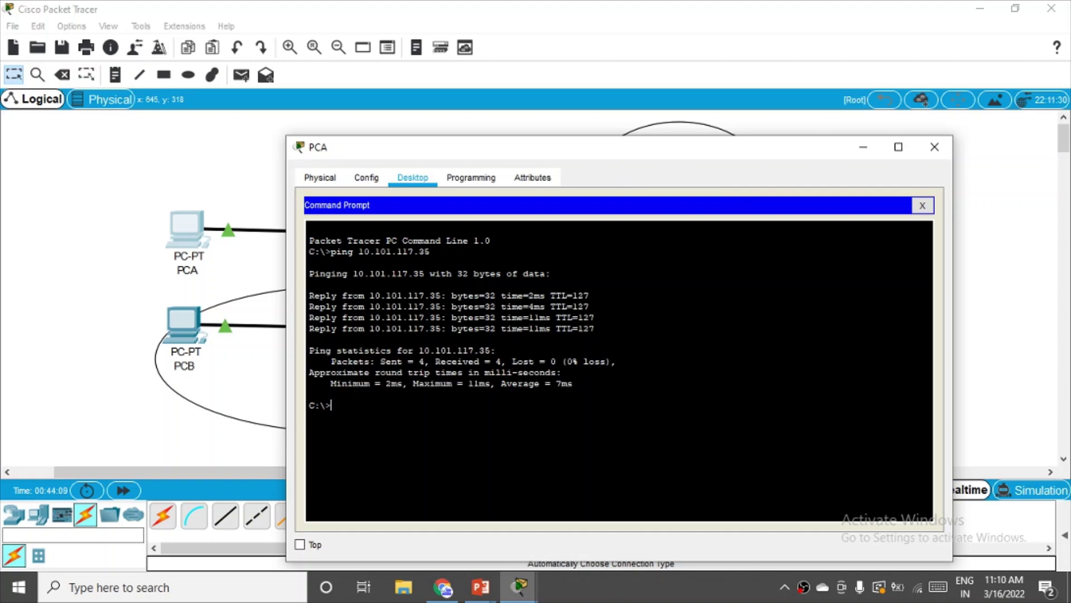
- Ping SWC at 10.101.117.2 from PCA by editing the recalled command
{"action": "key", "text": "Up"}
{"action": "key", "text": "BackSpace"}
{"action": "type", "text": "2"}
{"action": "left_click_drag", "start_coordinate": [738, 154], "coordinate": [730, 283]}
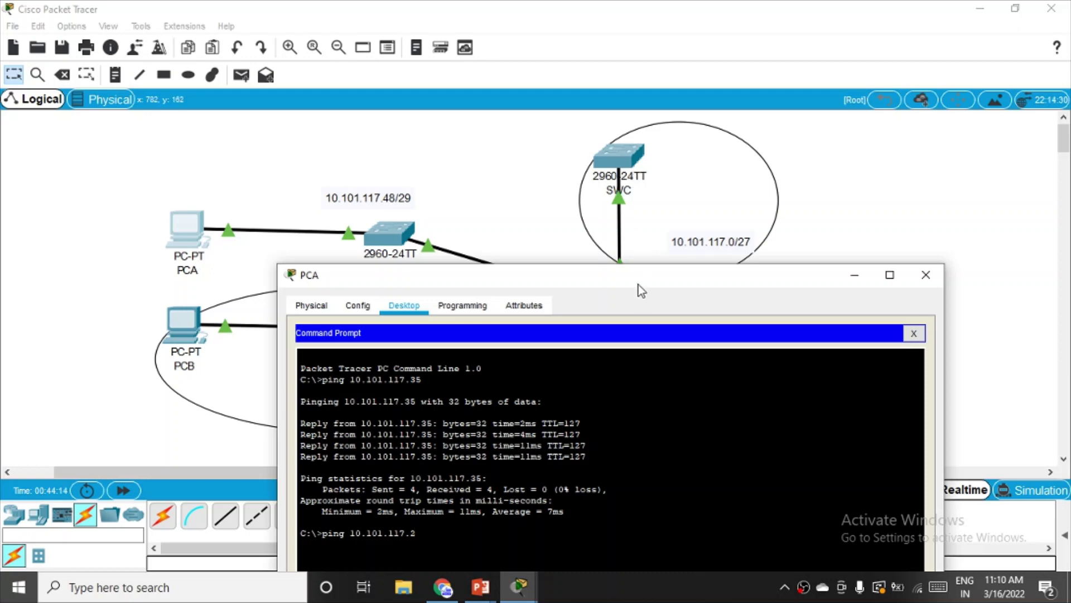
{"action": "left_click_drag", "start_coordinate": [637, 282], "coordinate": [608, 112]}
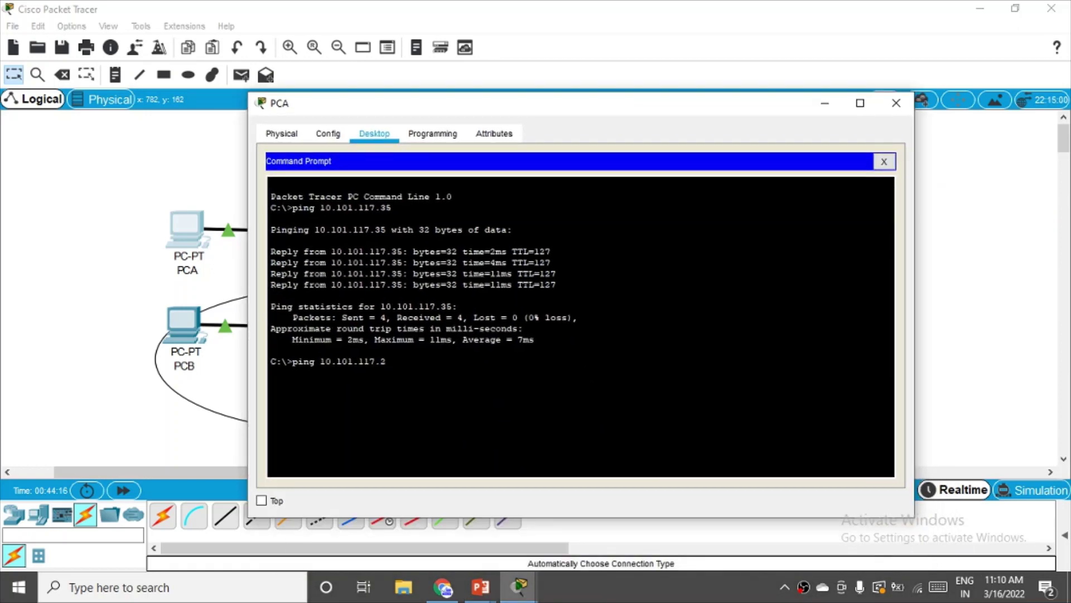
{"action": "key", "text": "Return"}
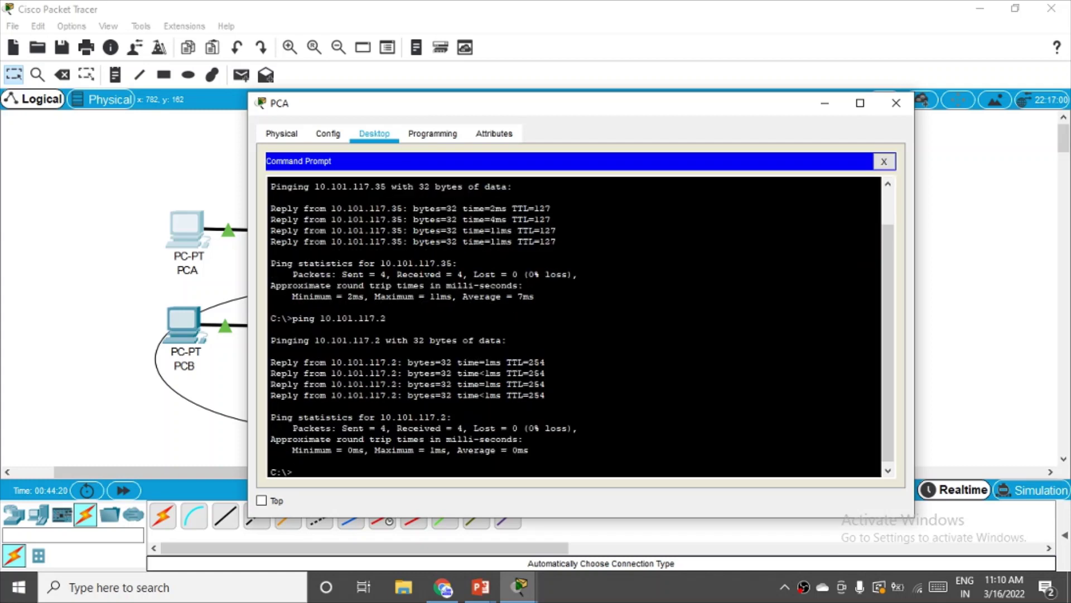
- Check the Step 3 slide in the slide show, then cycle windows back to Packet Tracer
{"action": "mouse_move", "coordinate": [481, 587]}
{"action": "left_click", "coordinate": [505, 567]}
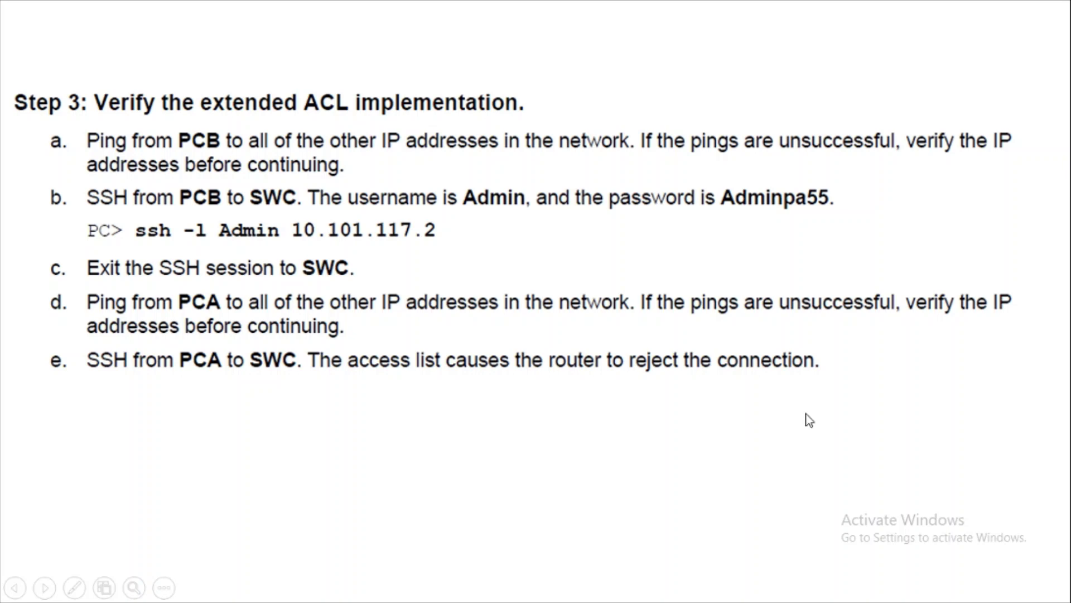
{"action": "key", "text": "alt+Tab"}
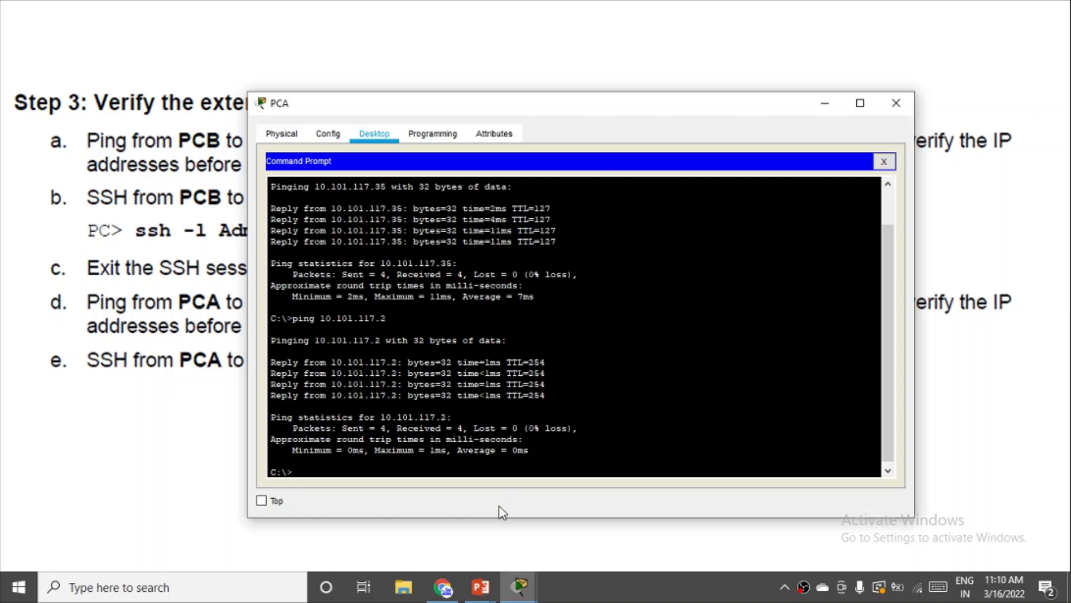
{"action": "key", "text": "alt+Tab"}
{"action": "key", "text": "Tab"}
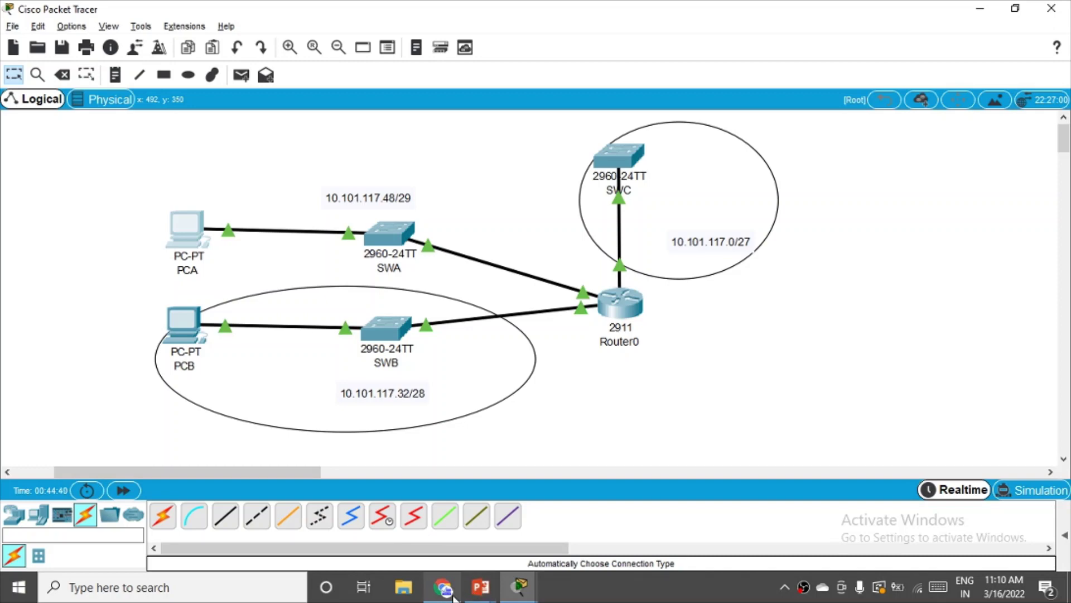
{"action": "mouse_move", "coordinate": [504, 599]}
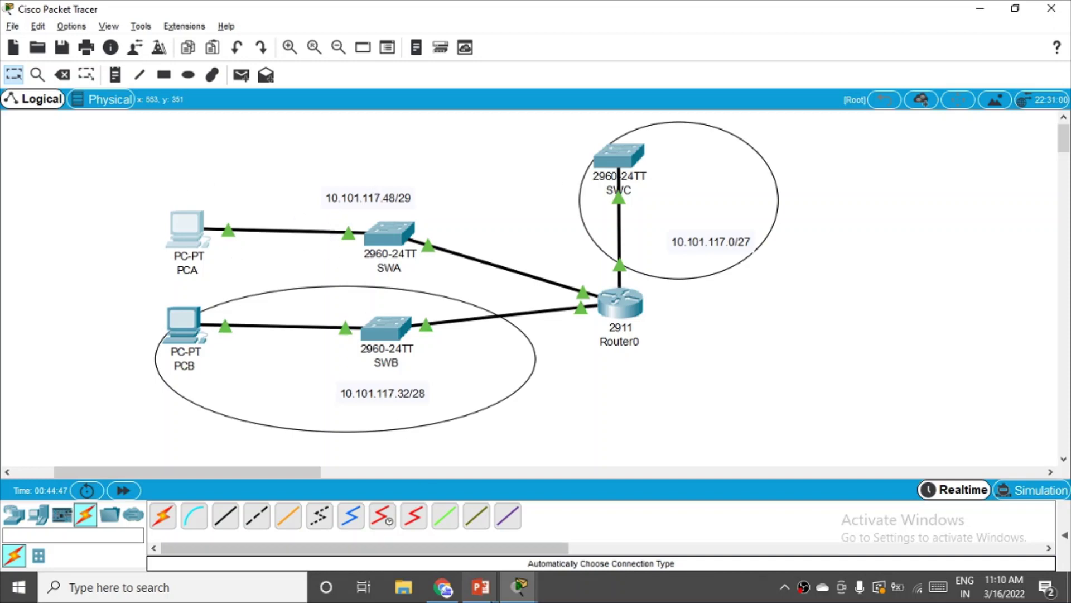
- In PCA's Command Prompt, enter an ssh -l command with the admin username to 10.101.117.2
{"action": "left_click", "coordinate": [569, 520]}
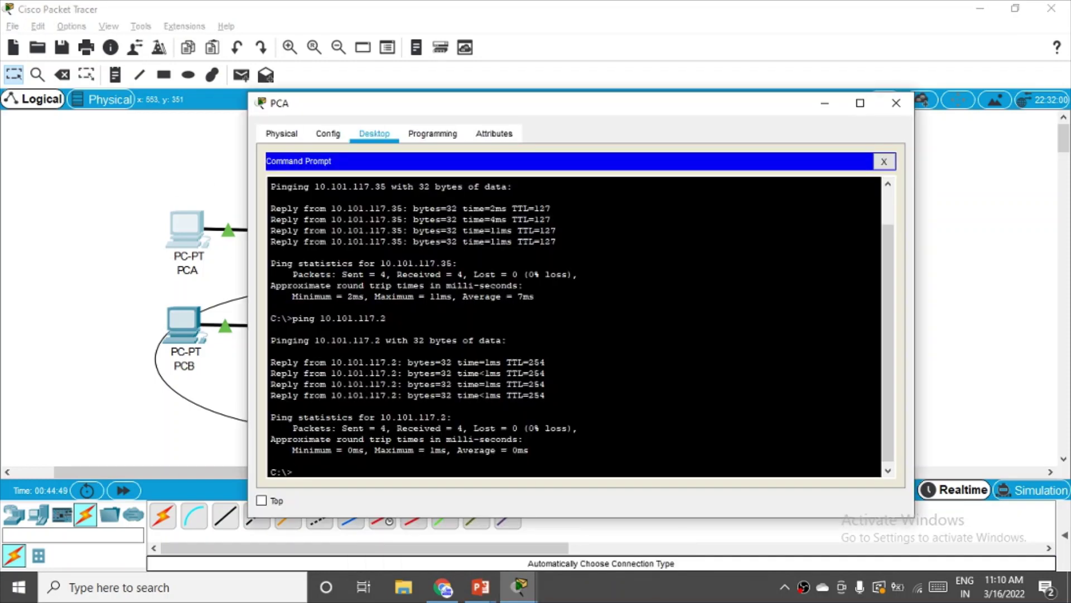
{"action": "left_click_drag", "start_coordinate": [638, 106], "coordinate": [646, 18]}
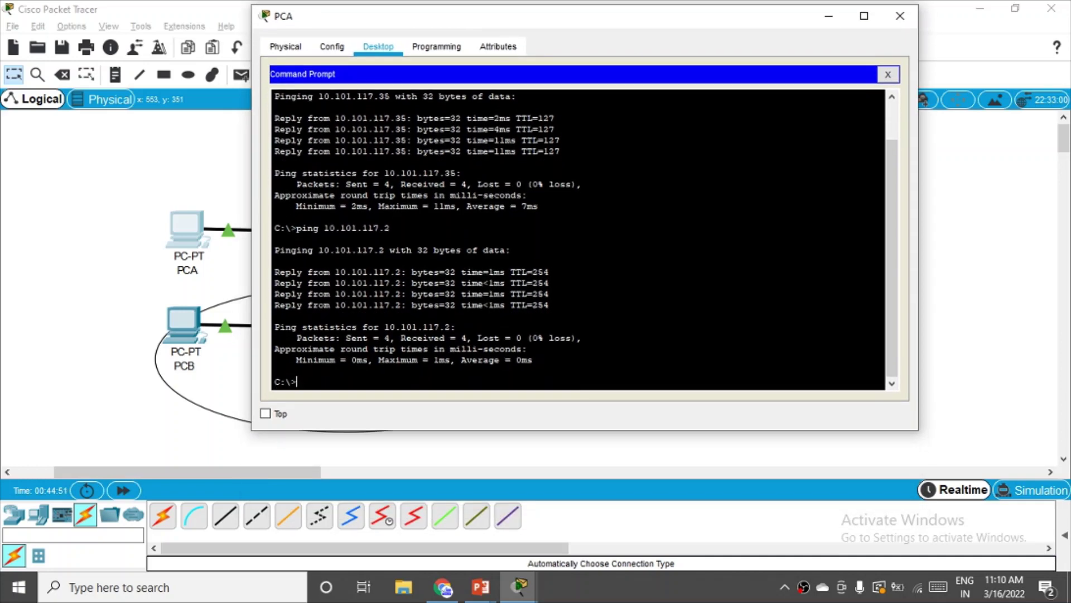
{"action": "type", "text": "ssh --l"}
{"action": "key", "text": "BackSpace"}
{"action": "key", "text": "BackSpace"}
{"action": "key", "text": "BackSpace"}
{"action": "type", "text": "l"}
{"action": "left_click_drag", "start_coordinate": [600, 20], "coordinate": [774, 115]}
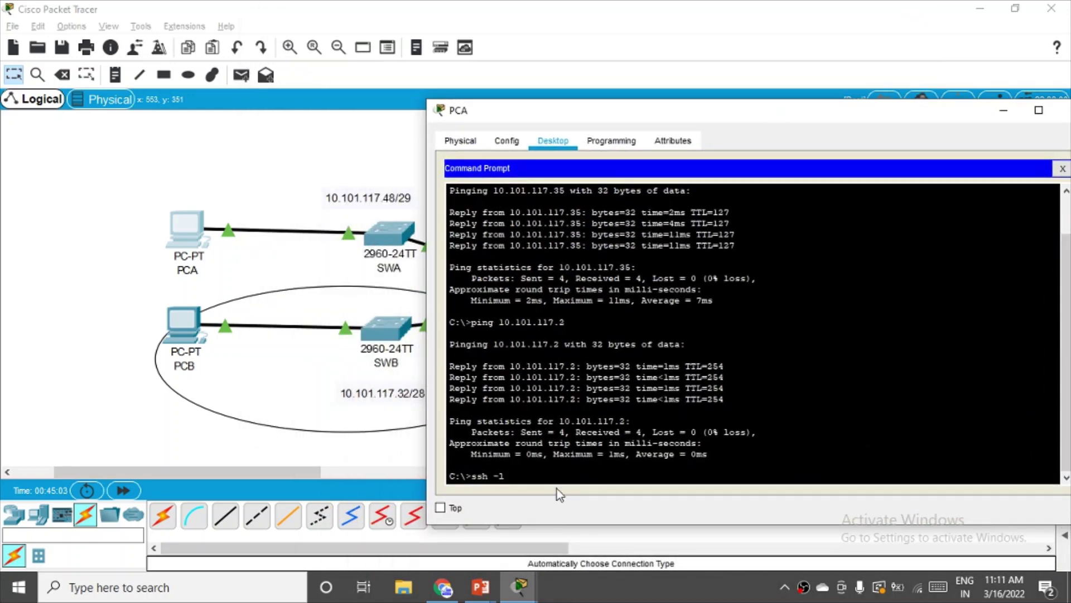
{"action": "type", "text": "10."}
{"action": "type", "text": "117."}
{"action": "type", "text": ".117."}
{"action": "type", "text": "2"}
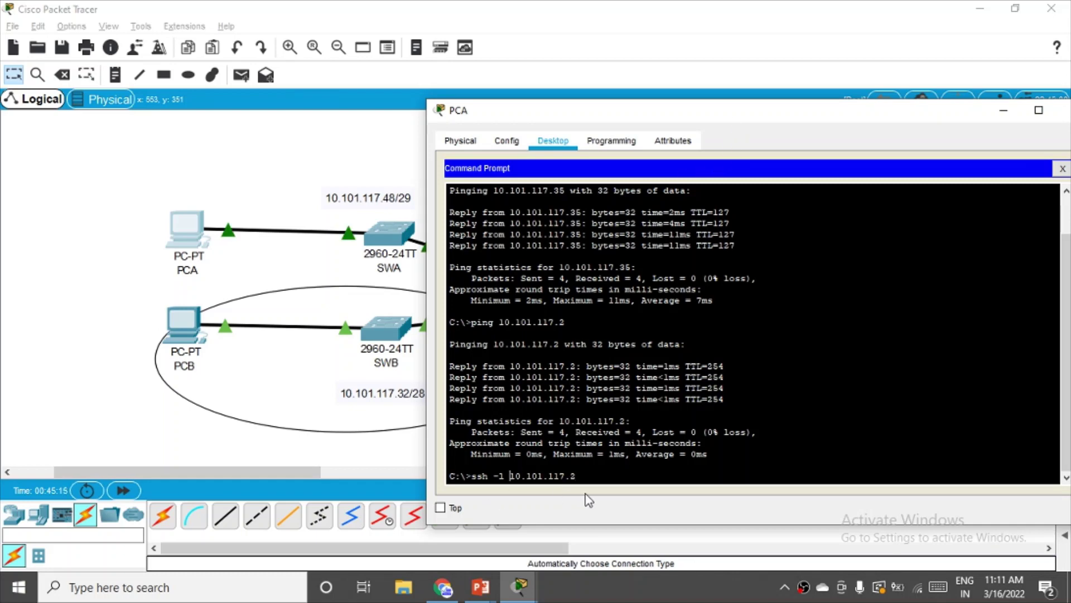
{"action": "type", "text": "8"}
{"action": "key", "text": "BackSpace"}
{"action": "key", "text": "BackSpace"}
{"action": "key", "text": "Left"}
{"action": "key", "text": "Left"}
{"action": "key", "text": "Left"}
{"action": "key", "text": "Left"}
{"action": "key", "text": "Left"}
{"action": "key", "text": "Left"}
{"action": "key", "text": "Left"}
{"action": "key", "text": "Left"}
{"action": "key", "text": "Left"}
{"action": "key", "text": "Left"}
{"action": "key", "text": "Left"}
{"action": "type", "text": "Admin"}
{"action": "key", "text": "BackSpace"}
{"action": "key", "text": "BackSpace"}
{"action": "key", "text": "BackSpace"}
{"action": "key", "text": "BackSpace"}
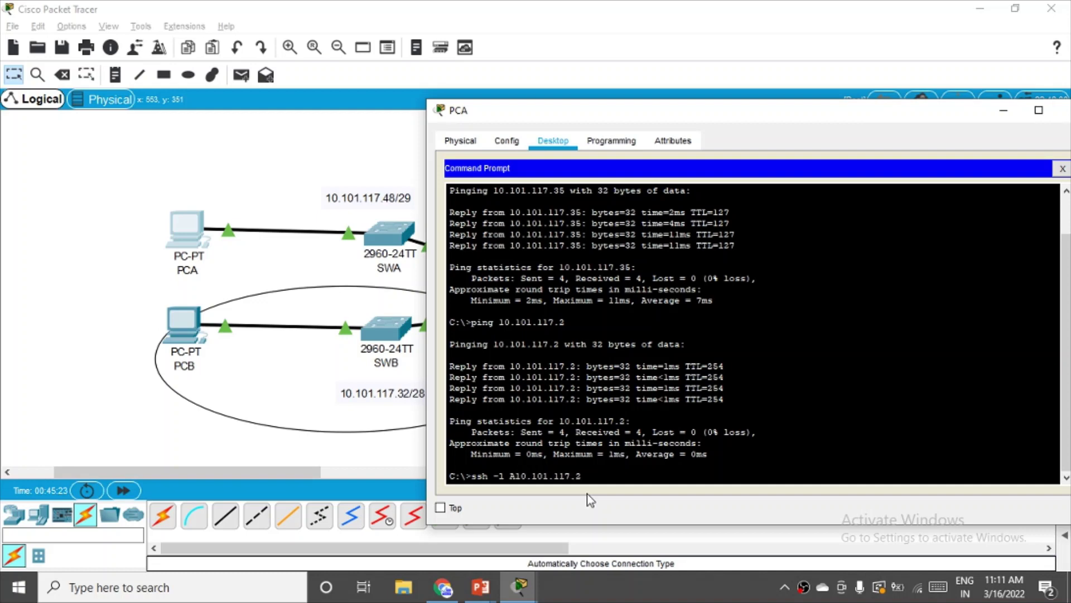
{"action": "type", "text": "dmin1"}
- Run the SSH command; it times out with the remote host not responding
{"action": "left_click_drag", "start_coordinate": [831, 115], "coordinate": [624, 140]}
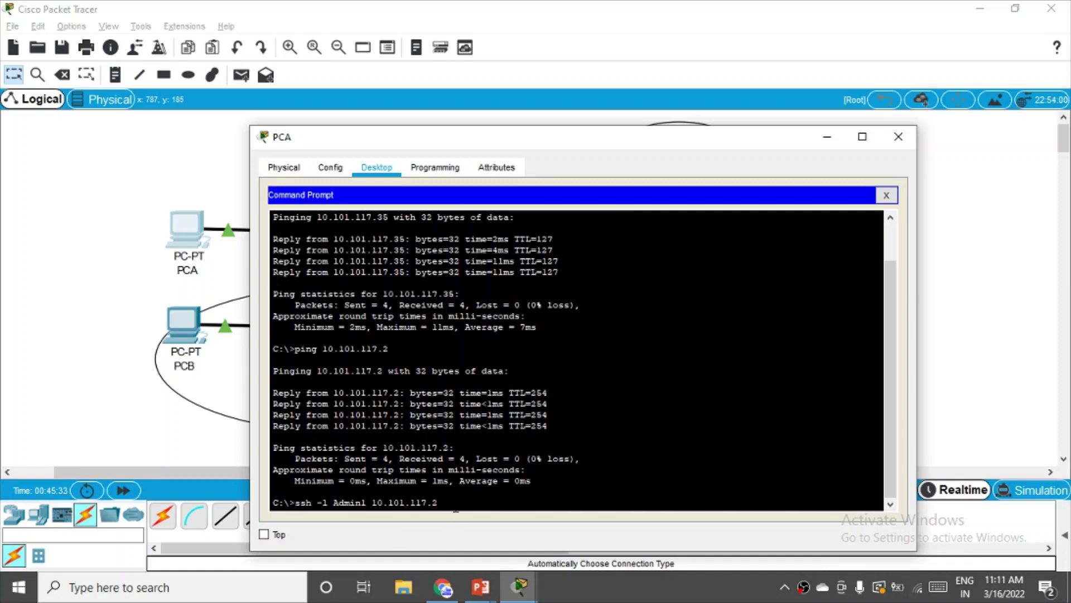
{"action": "key", "text": "Return"}
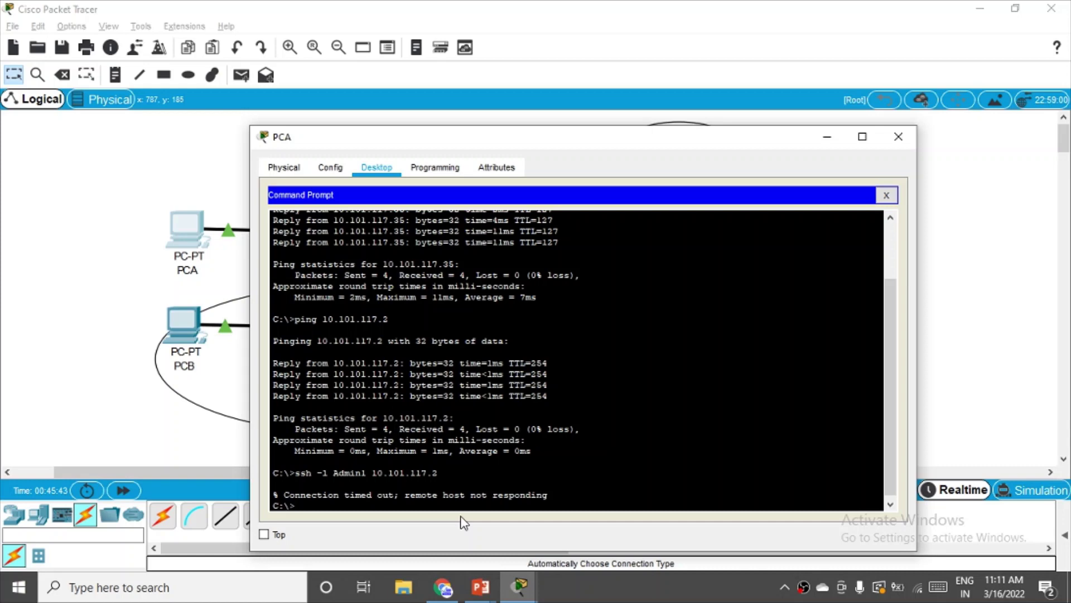
{"action": "left_click_drag", "start_coordinate": [614, 150], "coordinate": [612, 392]}
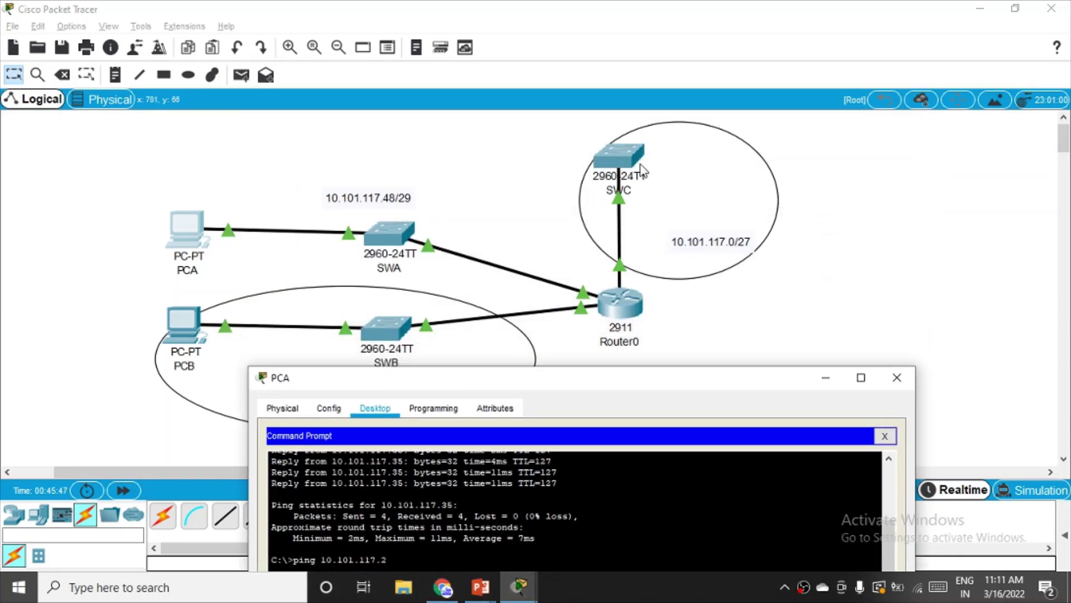
{"action": "left_click_drag", "start_coordinate": [665, 377], "coordinate": [874, 84]}
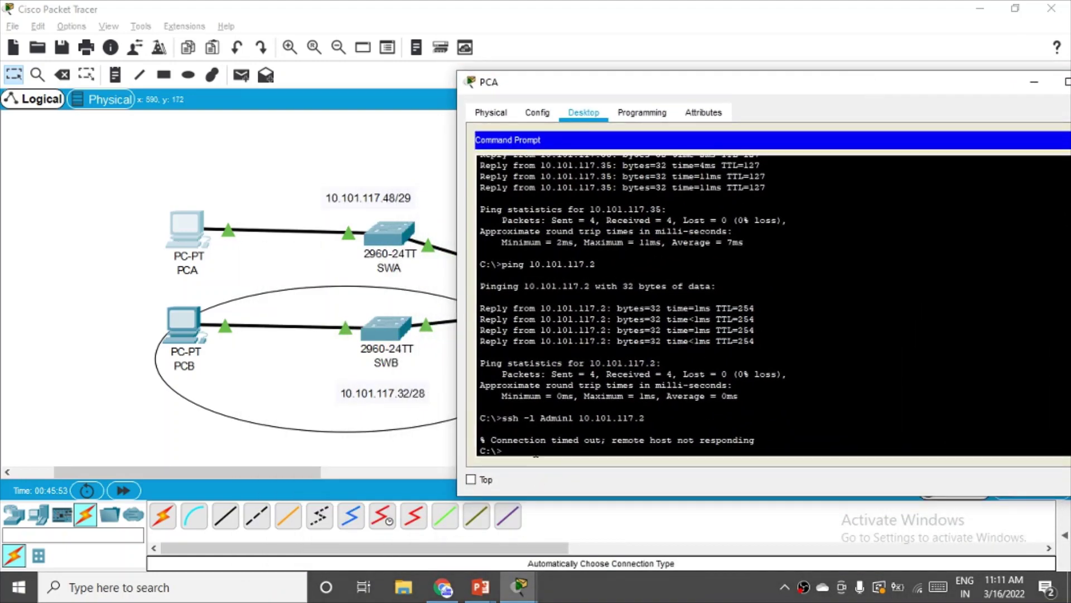
{"action": "left_click_drag", "start_coordinate": [873, 89], "coordinate": [694, 242]}
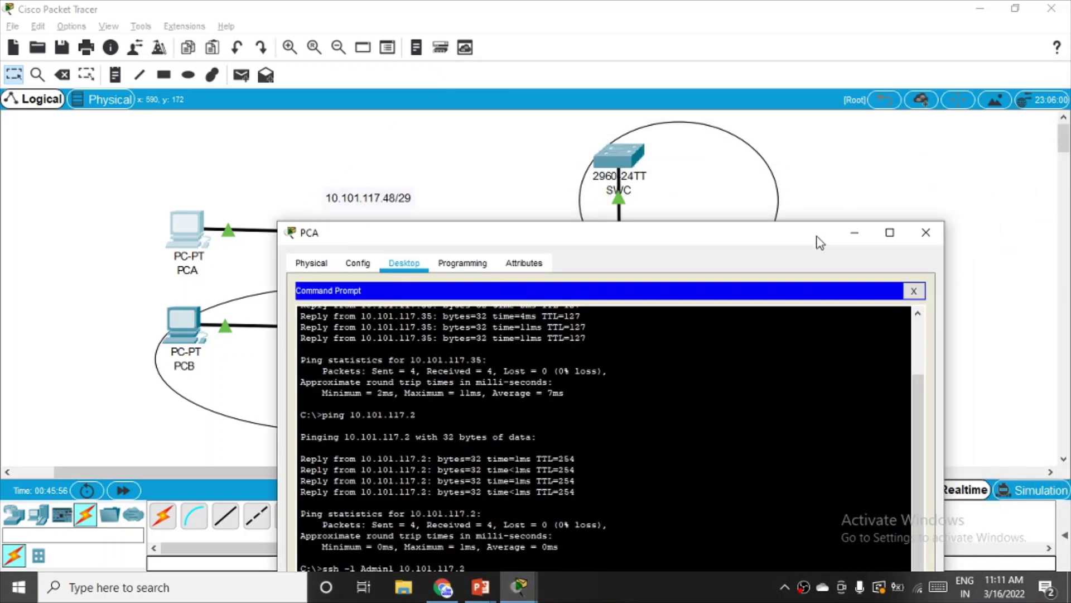
{"action": "left_click_drag", "start_coordinate": [812, 238], "coordinate": [726, 427]}
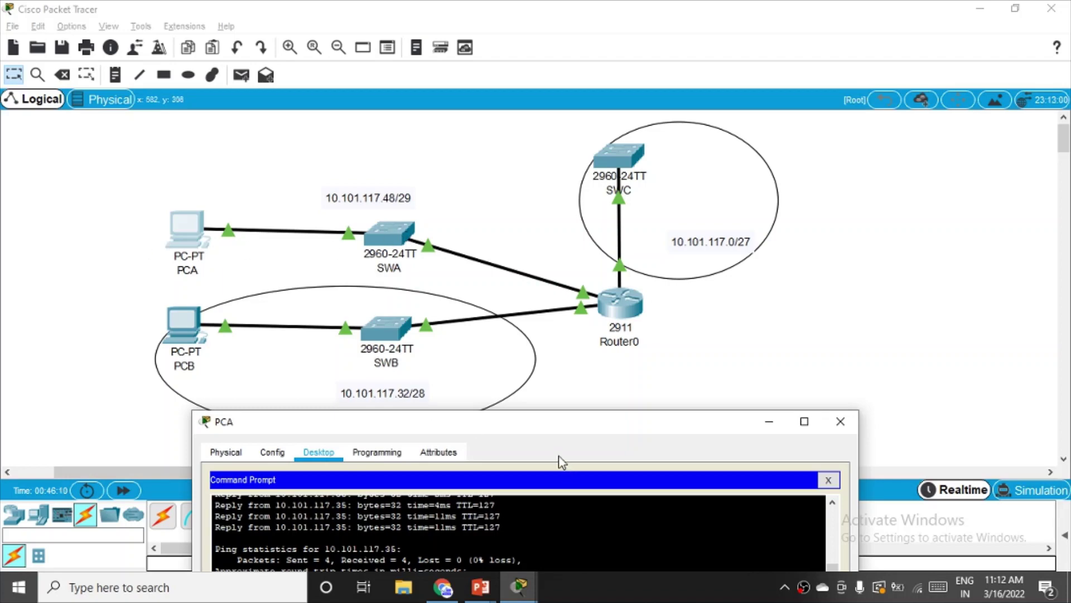
{"action": "left_click_drag", "start_coordinate": [549, 427], "coordinate": [807, 62]}
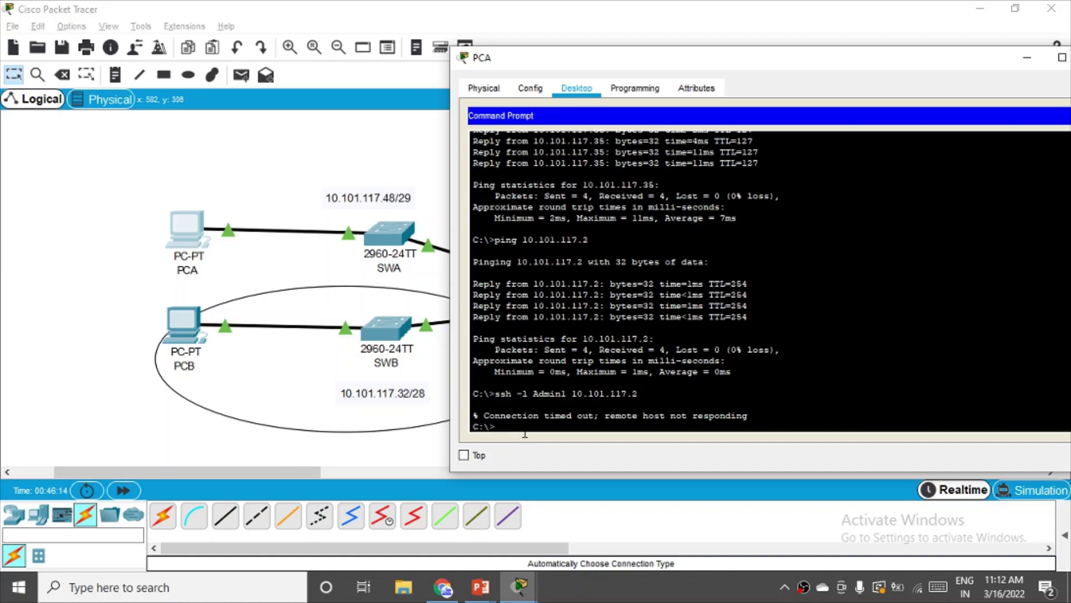
{"action": "key", "text": "Up"}
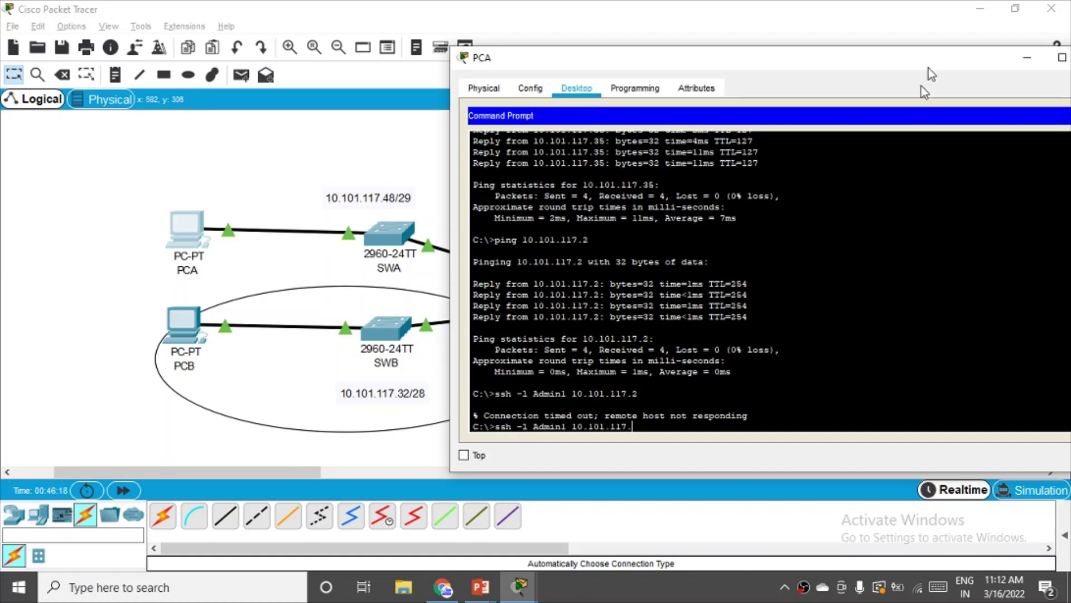
- Change the recalled ssh command's address to 10.101.117.50 and run it, reaching the Password: prompt
{"action": "left_click_drag", "start_coordinate": [929, 68], "coordinate": [727, 385]}
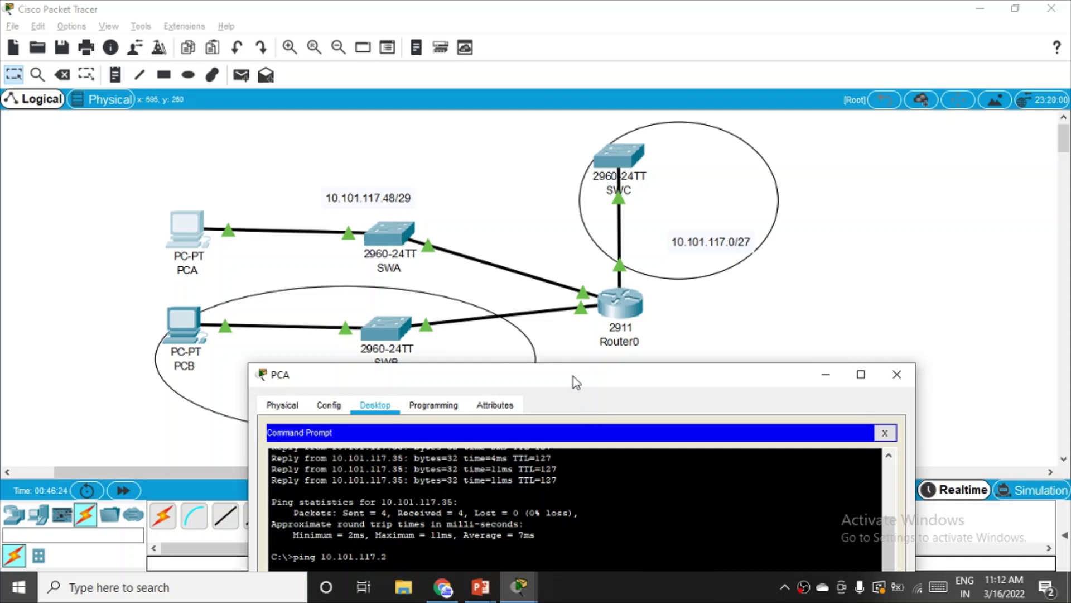
{"action": "left_click_drag", "start_coordinate": [576, 380], "coordinate": [747, 60]}
{"action": "type", "text": "50"}
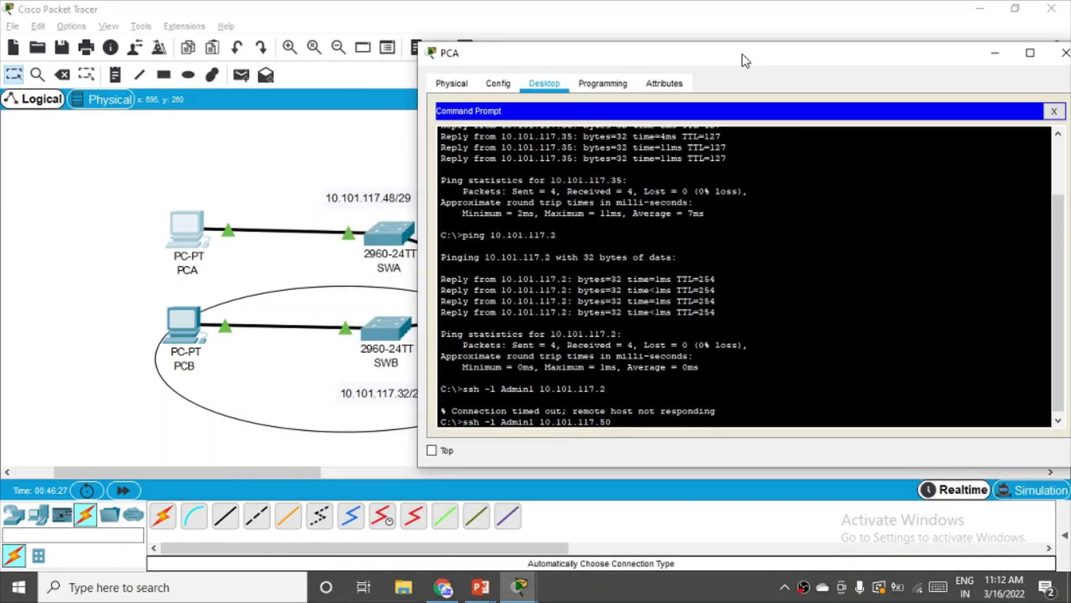
{"action": "key", "text": "Return"}
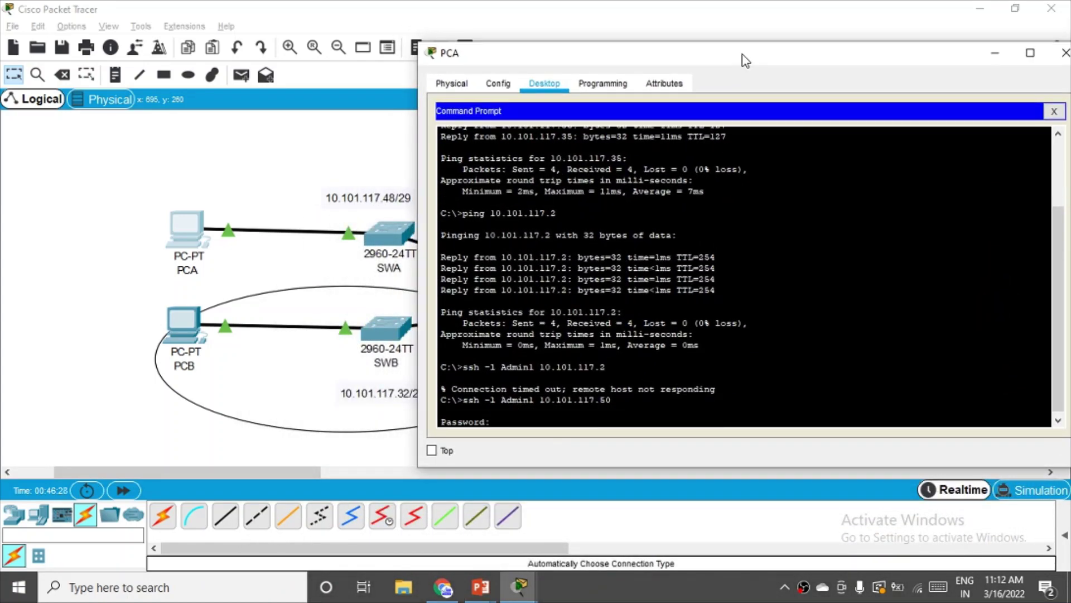